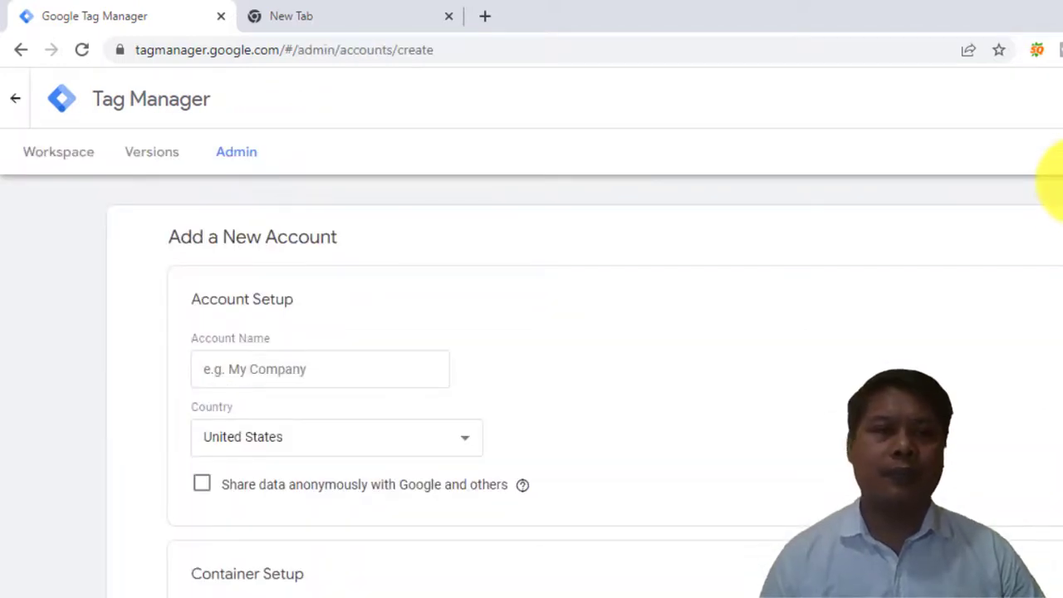
# - Copy the Shopify storefront's web address and paste it as the new Tag Manager account's name
pyautogui.scroll(-2, 505, 230)
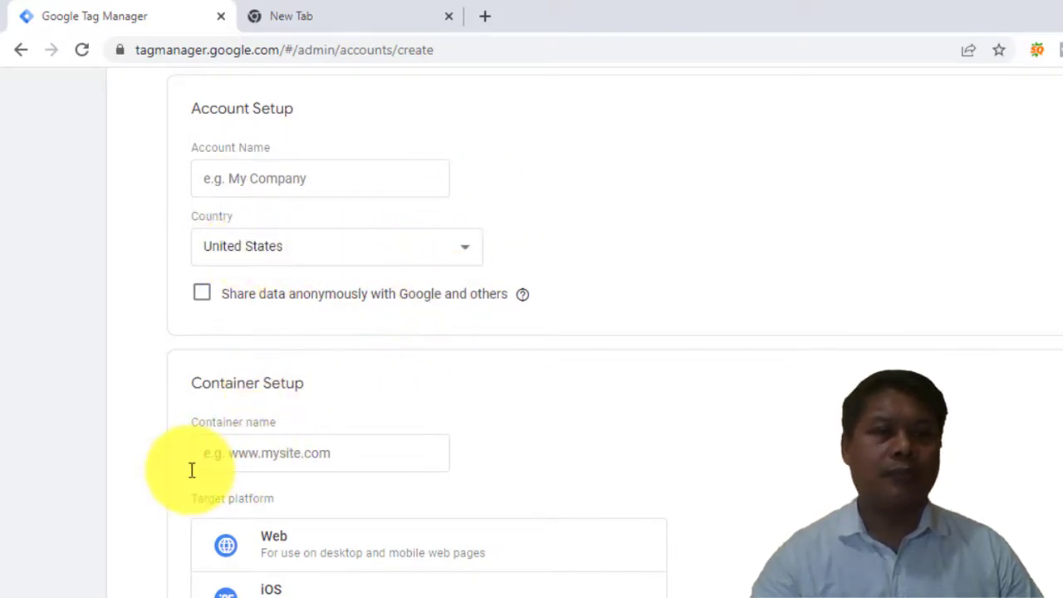
pyautogui.scroll(2, 343, 446)
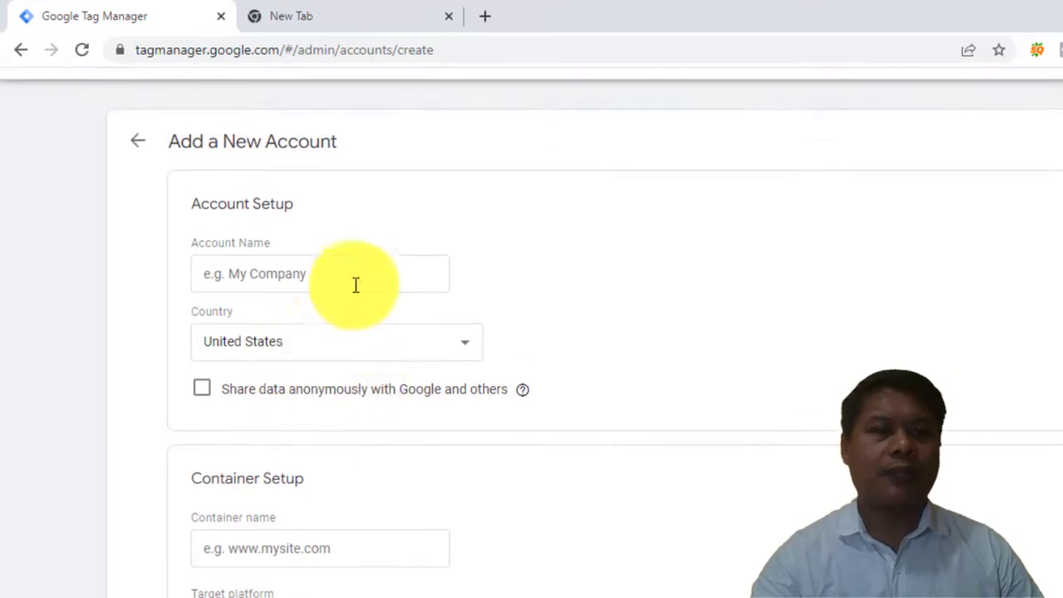
pyautogui.click(327, 276)
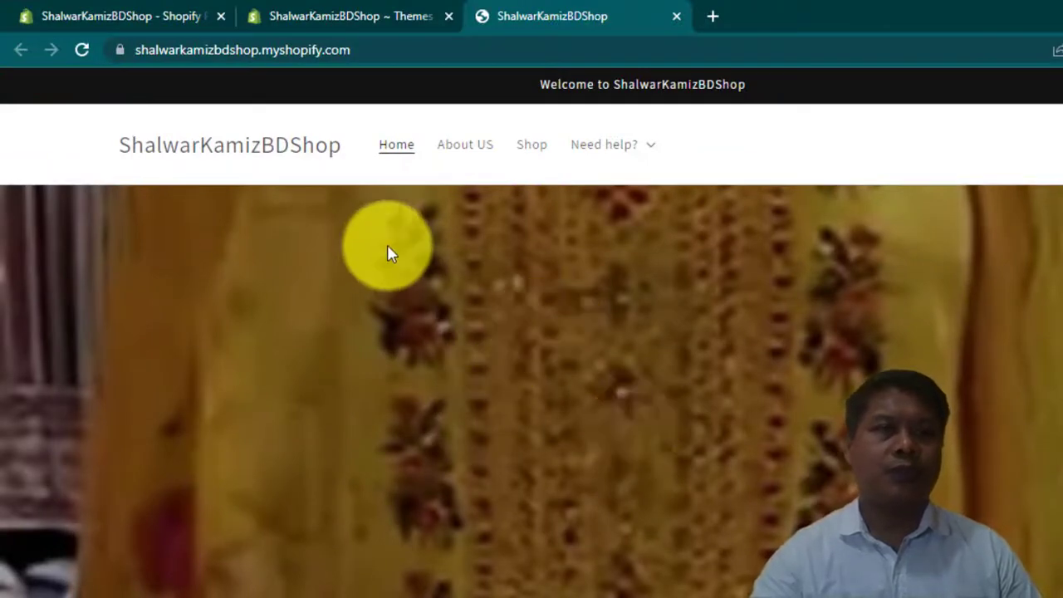
pyautogui.click(146, 51)
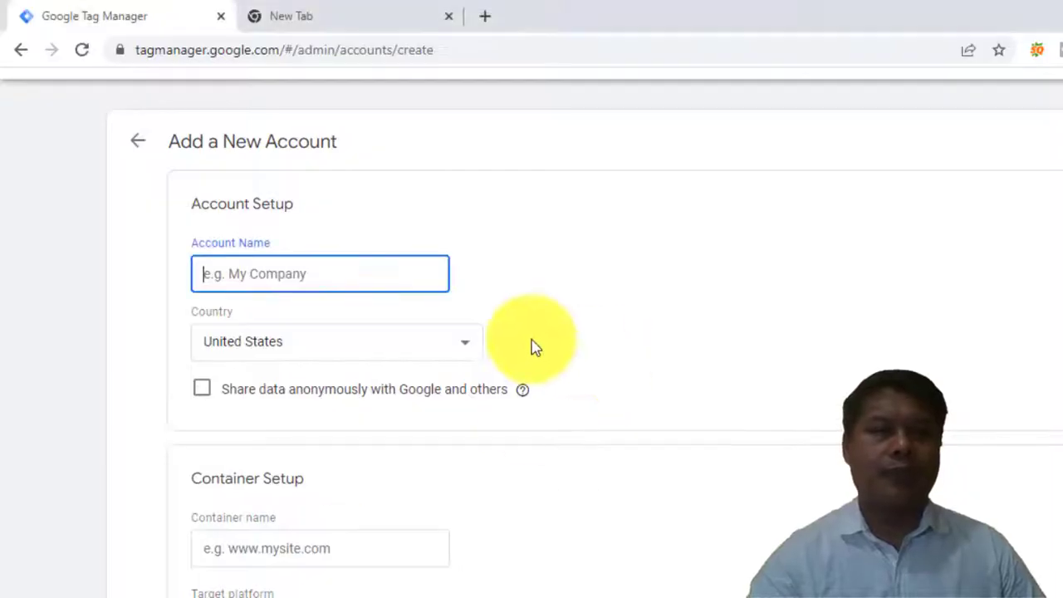
pyautogui.write('https://shalwarkamizbdshop.myshopify.com/')
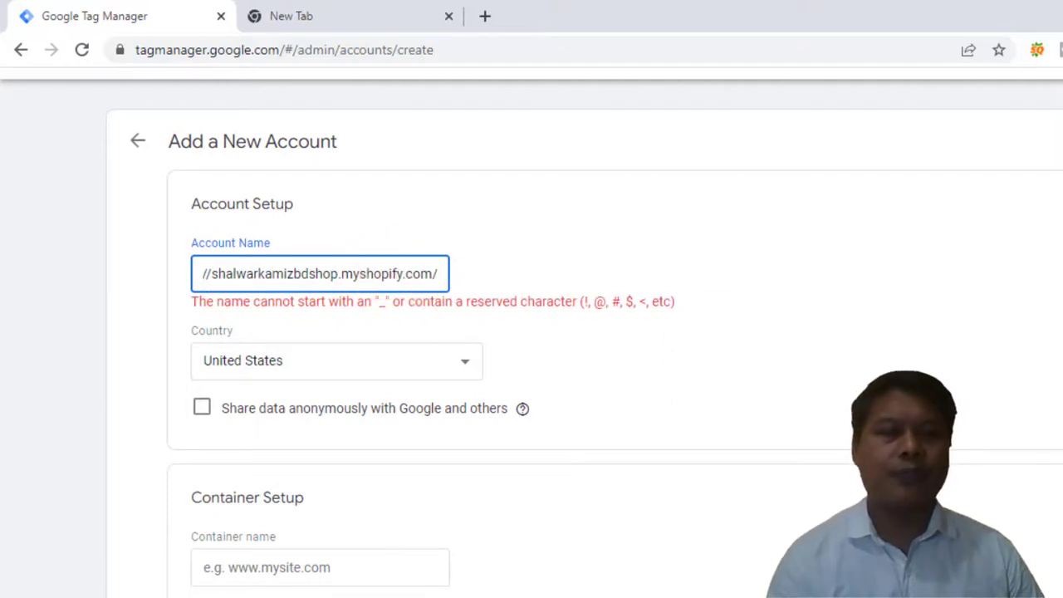
# - Trim the account name to shalwarkamizbdshop by removing the protocol prefix and the domain ending
pyautogui.press('BackSpace')
pyautogui.press('BackSpace')
pyautogui.press('BackSpace')
pyautogui.press('BackSpace')
pyautogui.press('BackSpace')
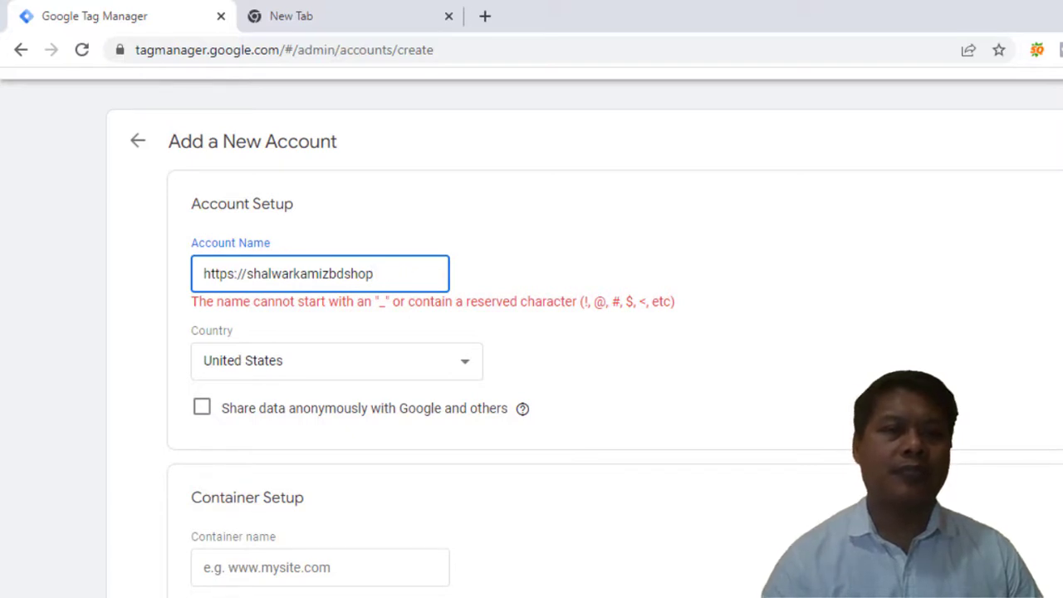
pyautogui.click(246, 275)
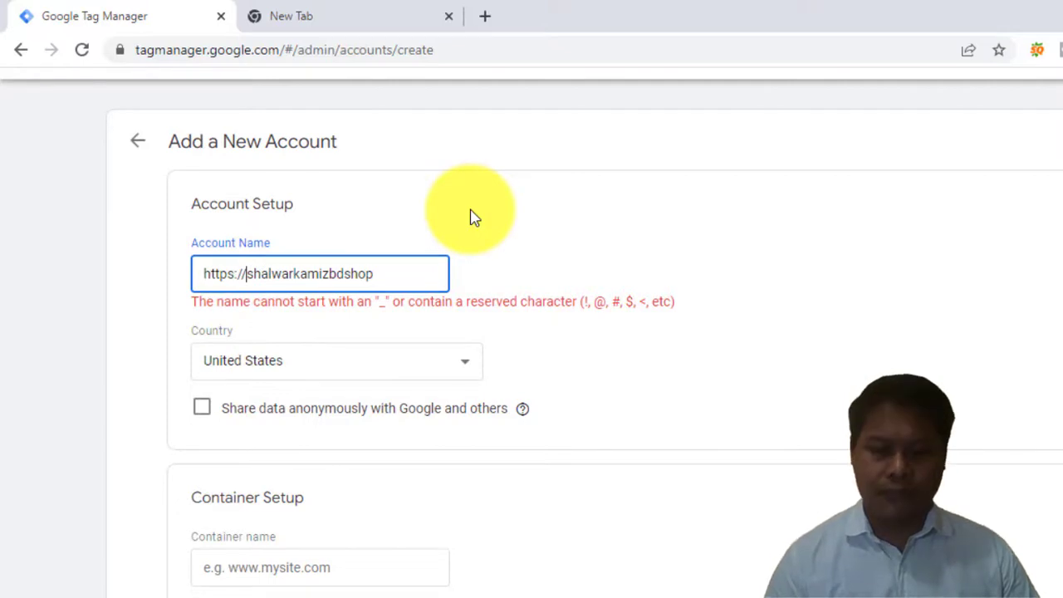
pyautogui.press('BackSpace')
pyautogui.press('BackSpace')
pyautogui.press('BackSpace')
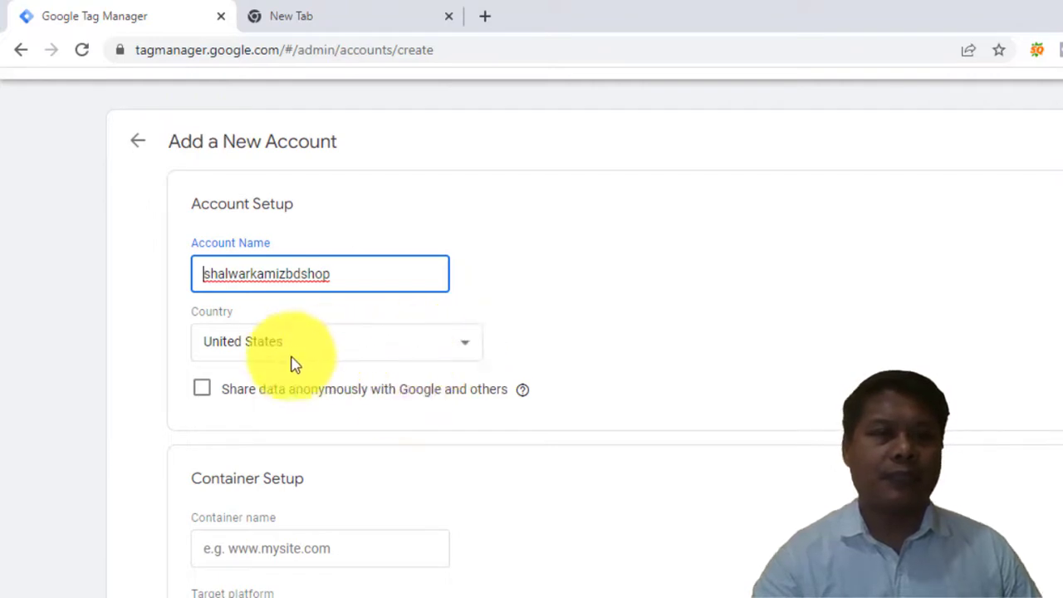
# - Set the new account's country to Bangladesh
pyautogui.click(468, 348)
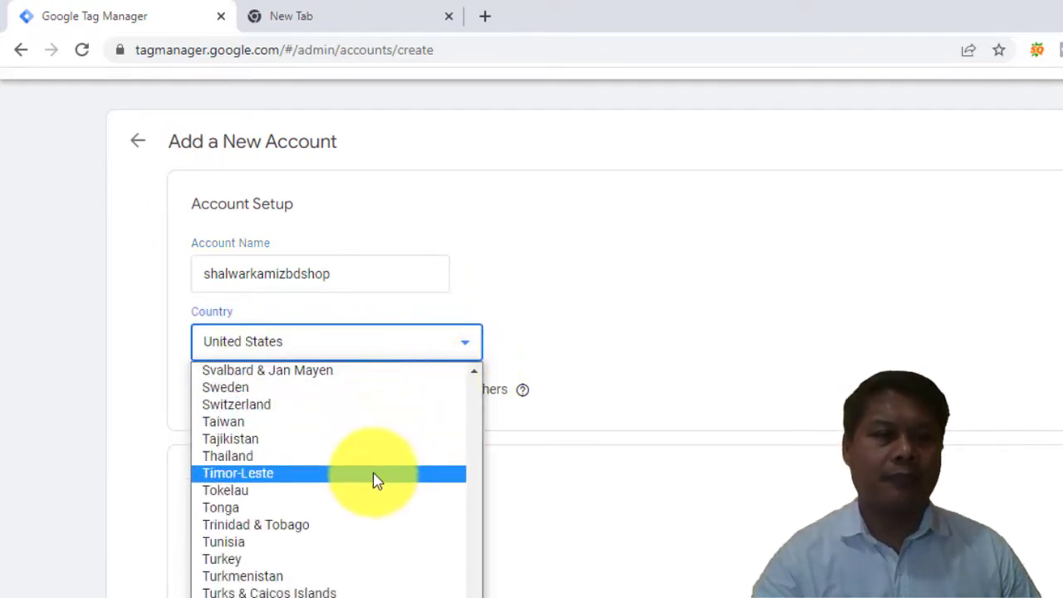
pyautogui.scroll(-3, 373, 476)
pyautogui.scroll(20, 373, 481)
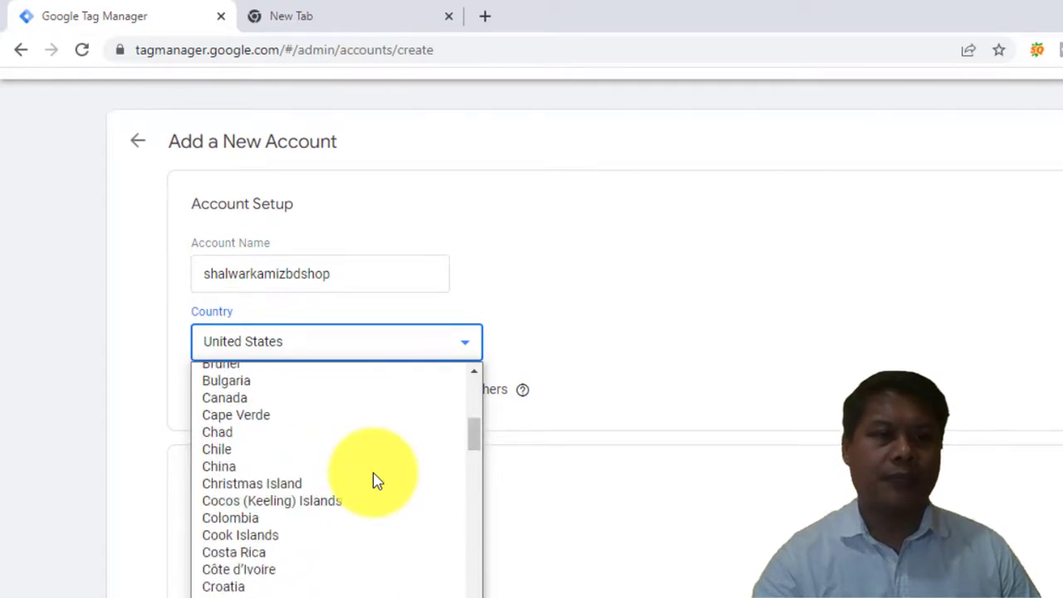
pyautogui.scroll(-10, 373, 480)
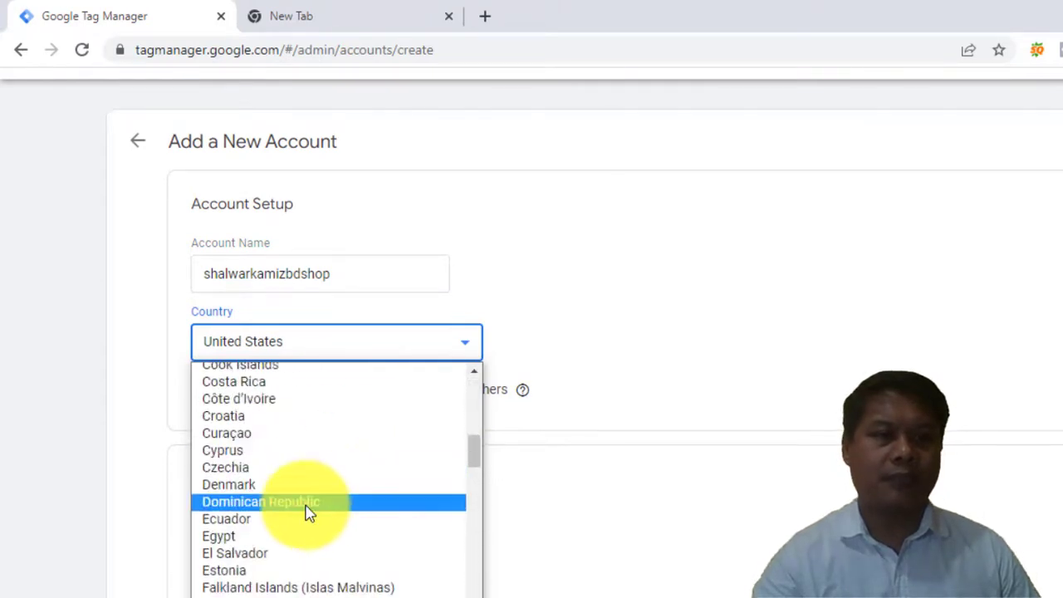
pyautogui.scroll(-3, 283, 457)
pyautogui.scroll(15, 282, 456)
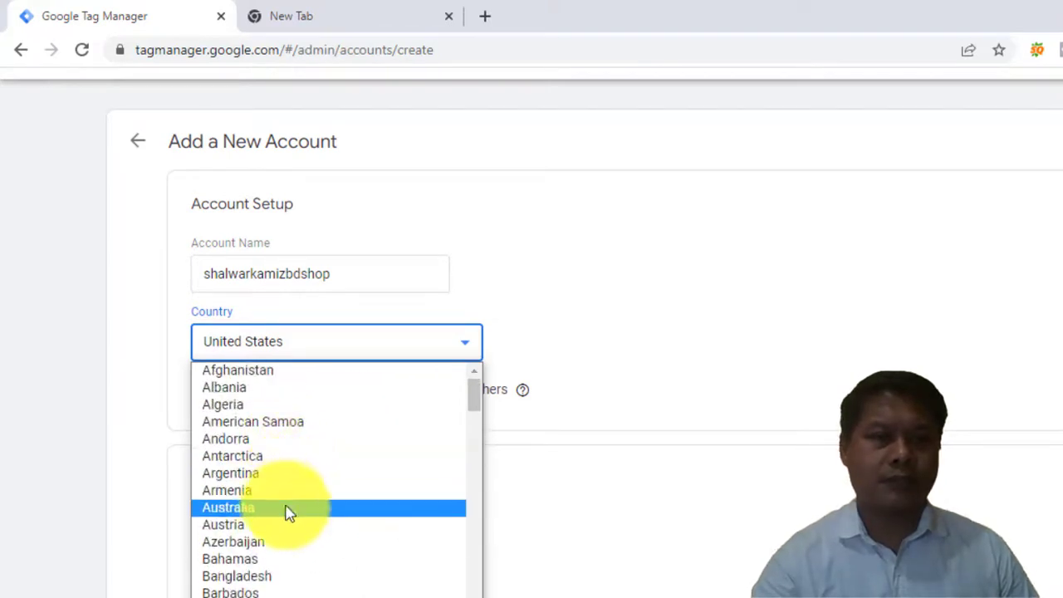
pyautogui.click(257, 577)
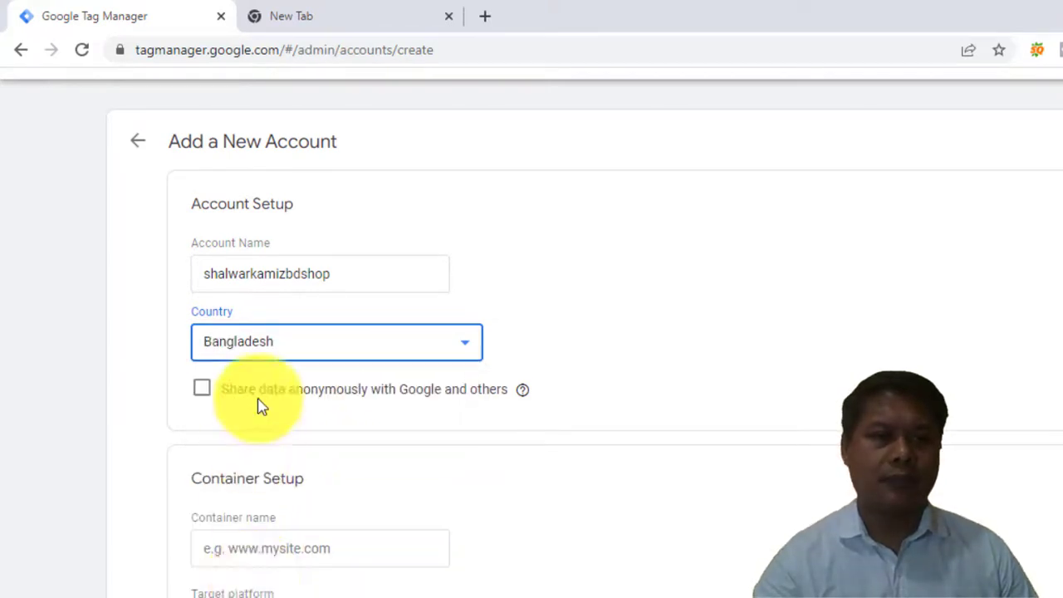
# - Name the container shalwarkamizbdshop.myshopify.com, using the store address without the protocol prefix and closing slash
pyautogui.scroll(-3, 456, 446)
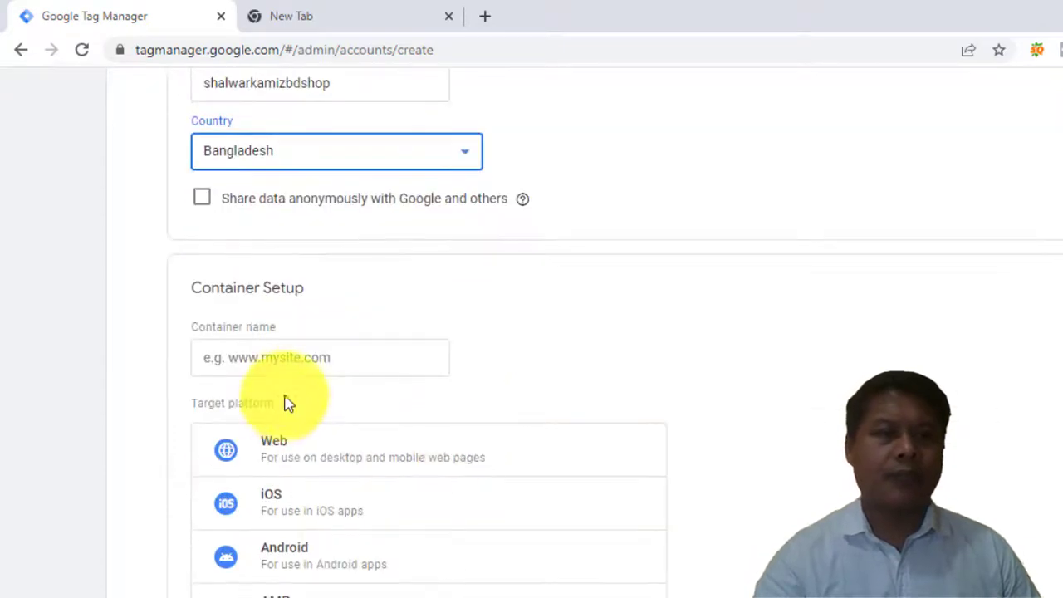
pyautogui.click(309, 359)
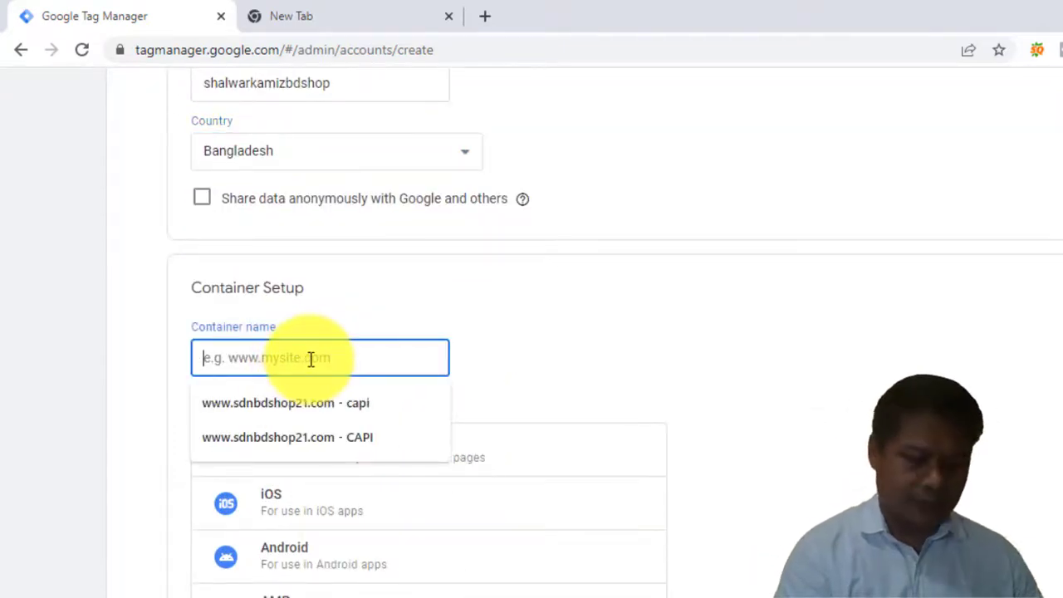
pyautogui.write('//shalwarkamizbdshop.myshopify.com/')
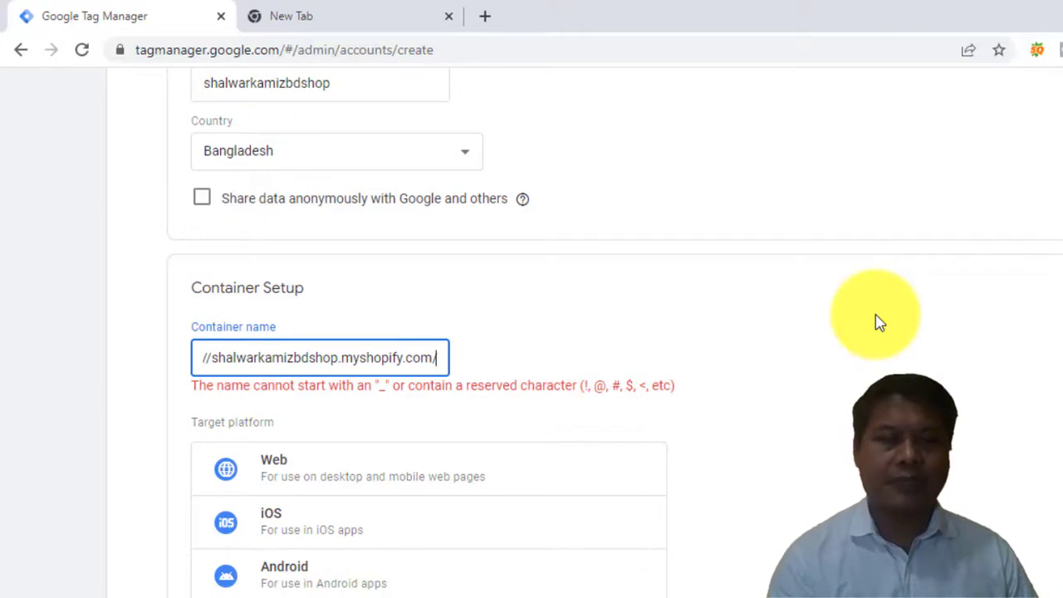
pyautogui.press('BackSpace')
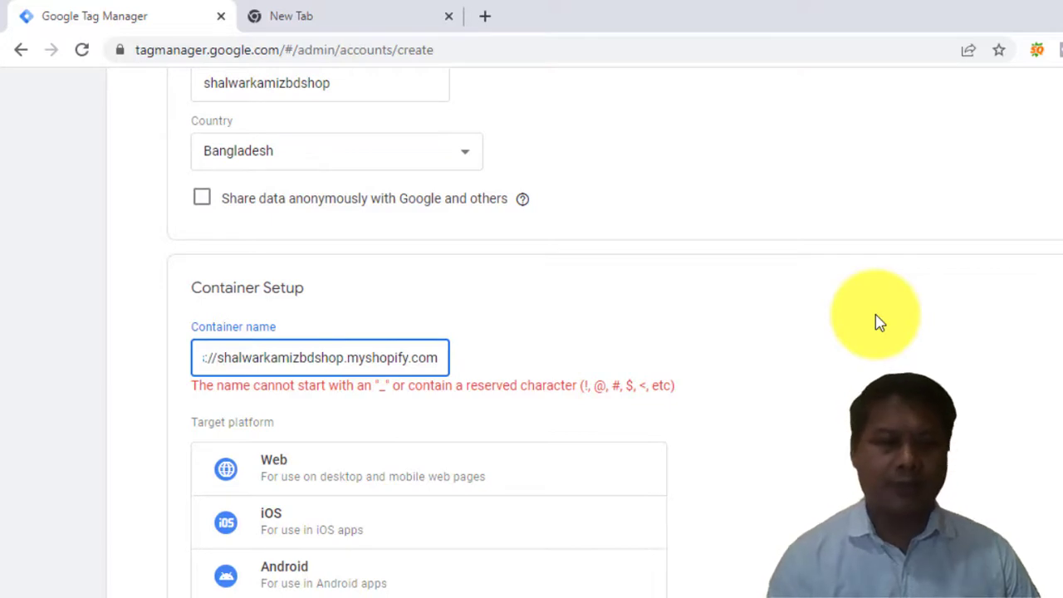
pyautogui.press('BackSpace')
pyautogui.press('BackSpace')
pyautogui.press('BackSpace')
pyautogui.press('BackSpace')
pyautogui.press('BackSpace')
pyautogui.press('BackSpace')
pyautogui.press('BackSpace')
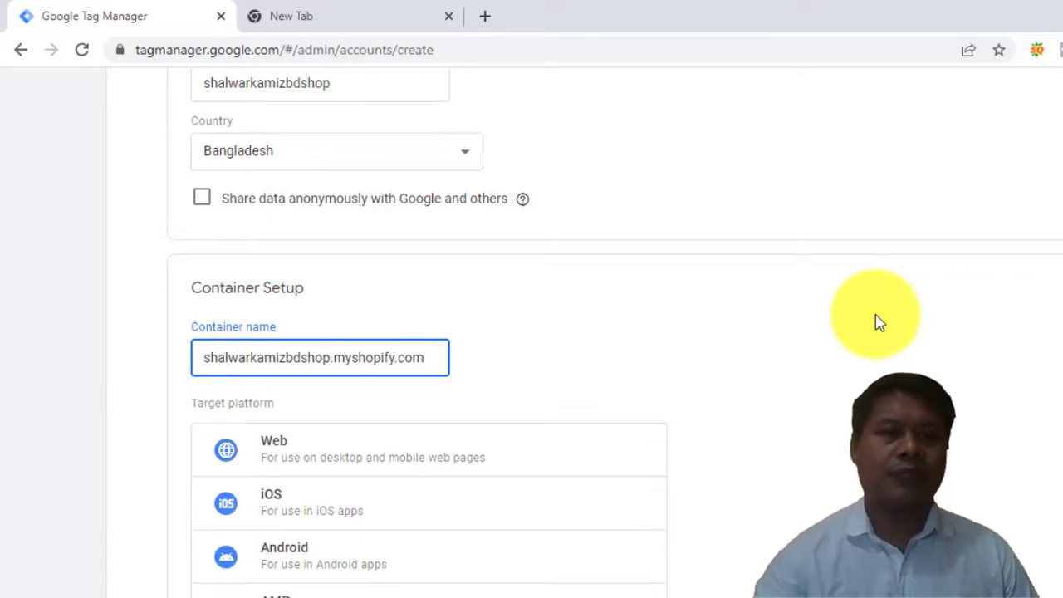
pyautogui.click(523, 354)
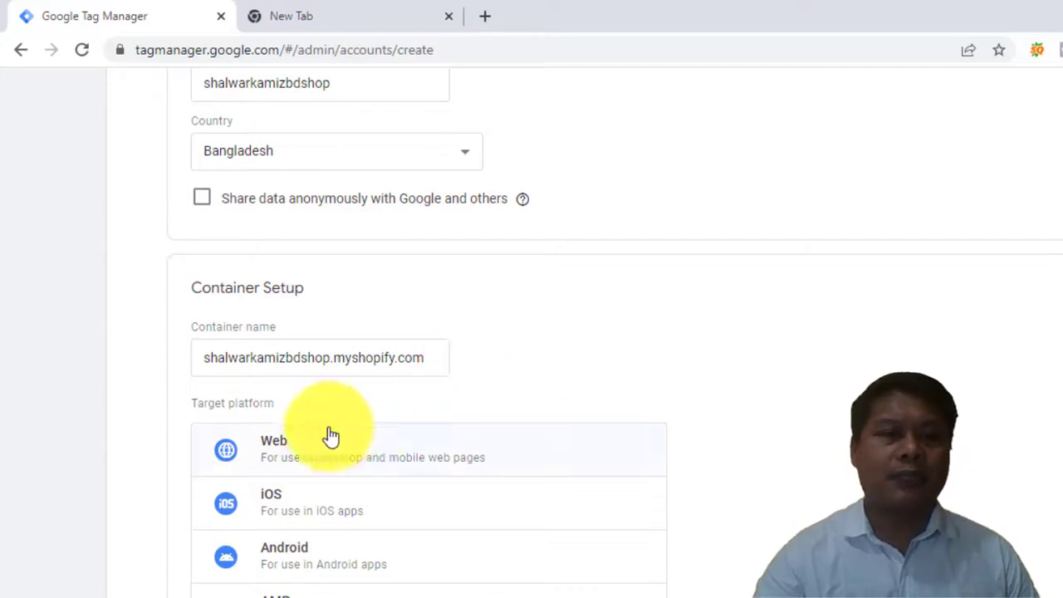
# - Choose Web as the container's target platform and create the account
pyautogui.click(283, 458)
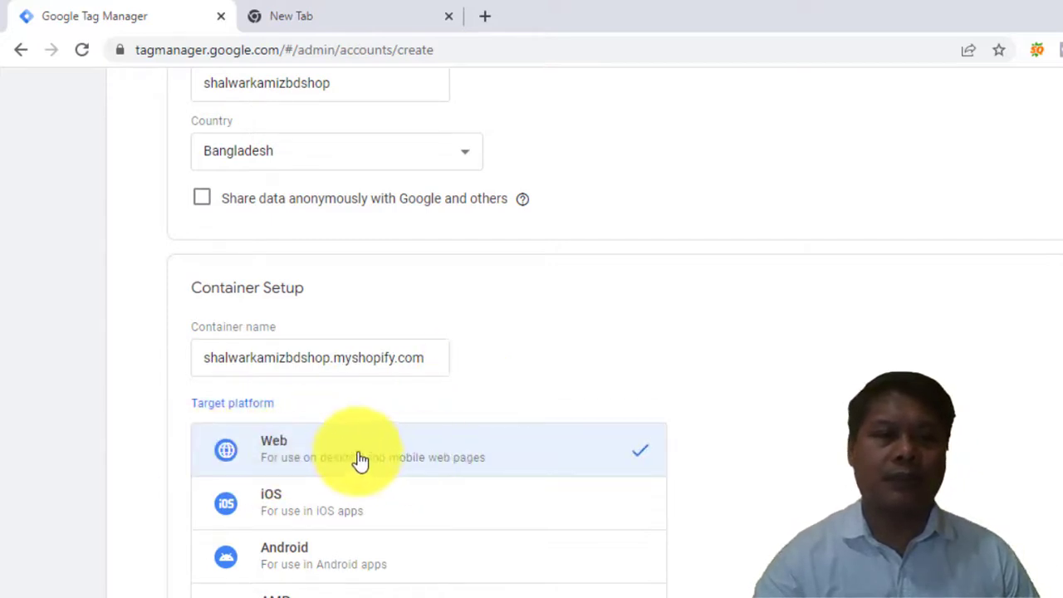
pyautogui.scroll(-2, 360, 458)
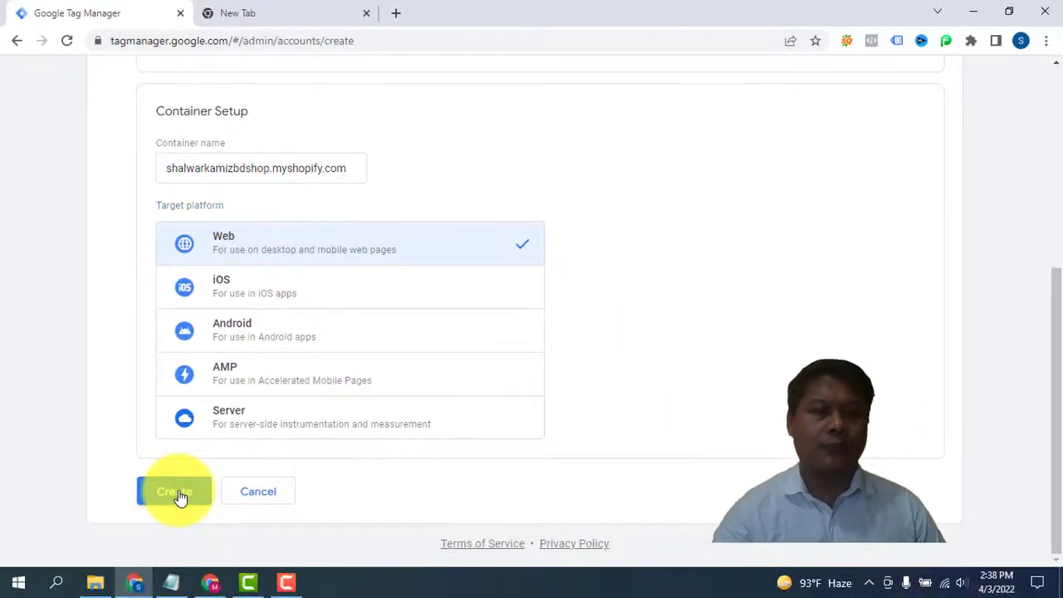
pyautogui.click(208, 589)
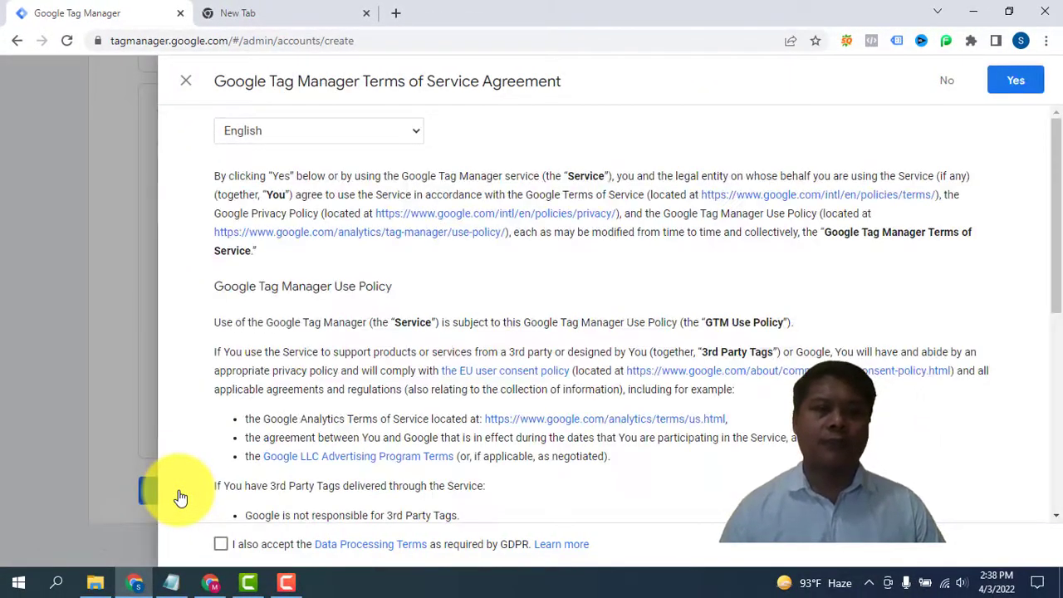
# - Accept the GDPR Data Processing Terms and agree to the Google Tag Manager Terms of Service
pyautogui.scroll(-5, 498, 274)
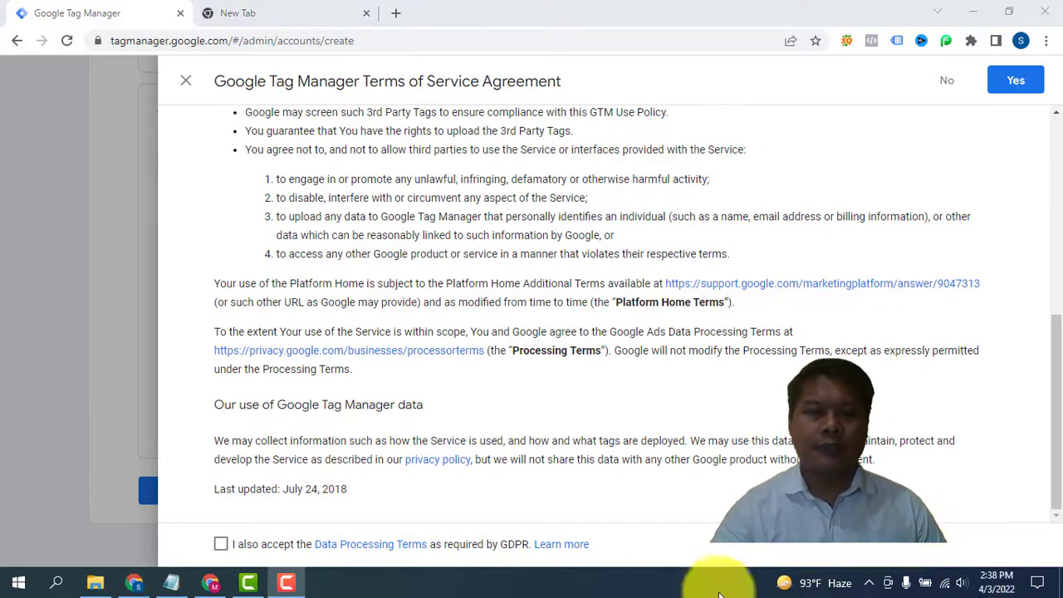
pyautogui.click(220, 546)
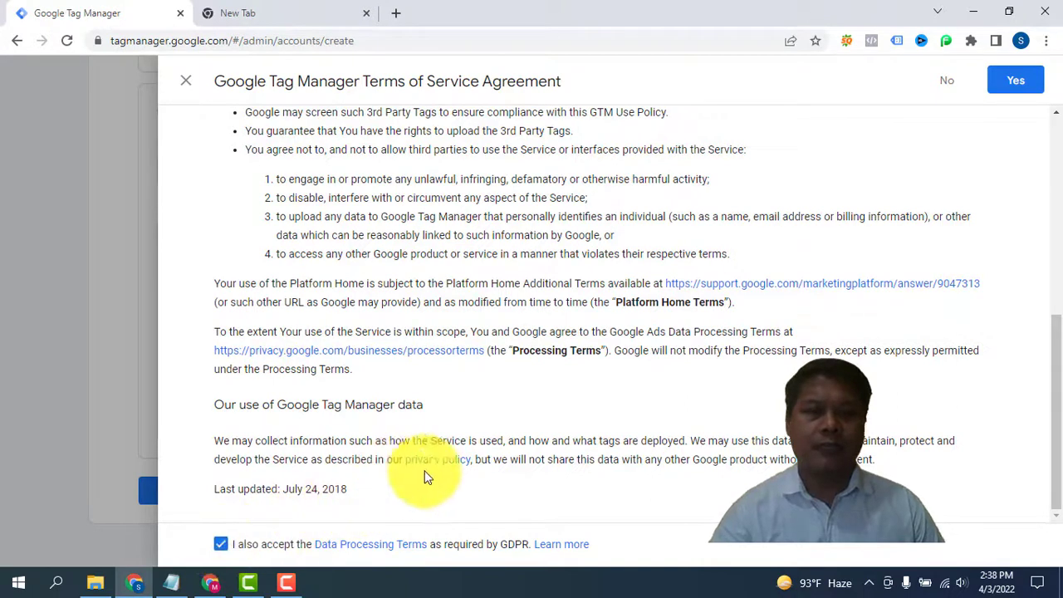
pyautogui.click(1016, 87)
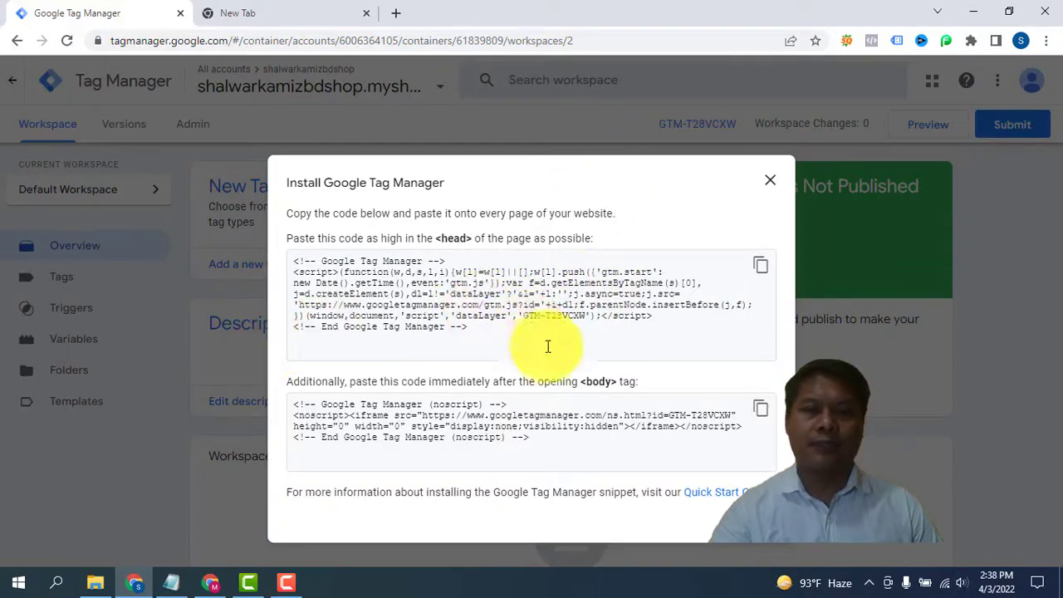
# - Copy the Google Tag Manager snippet for the page head and switch to the Shopify store's browser window
pyautogui.click(529, 304)
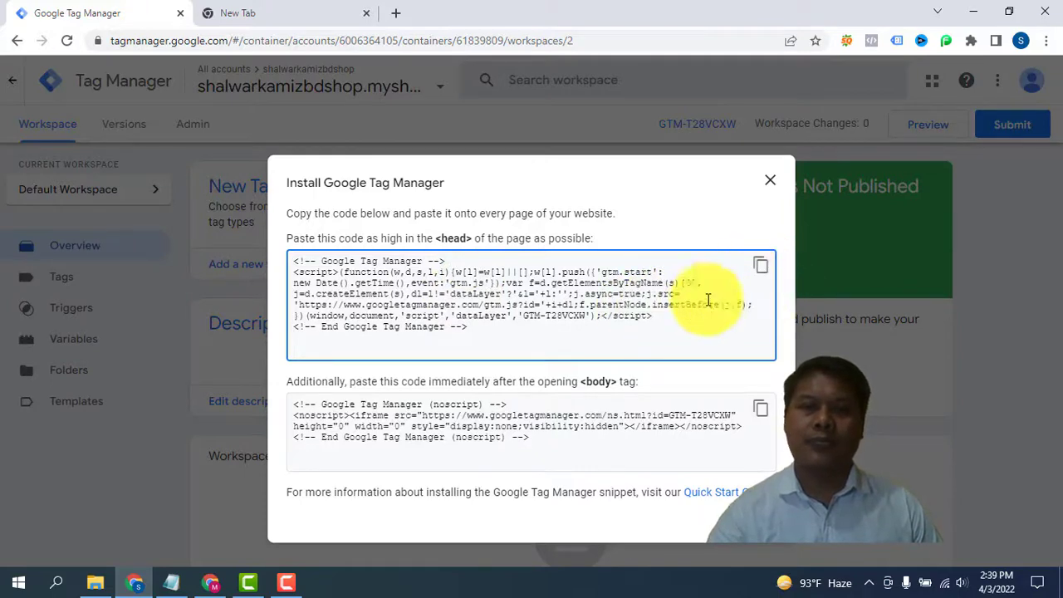
pyautogui.click(763, 271)
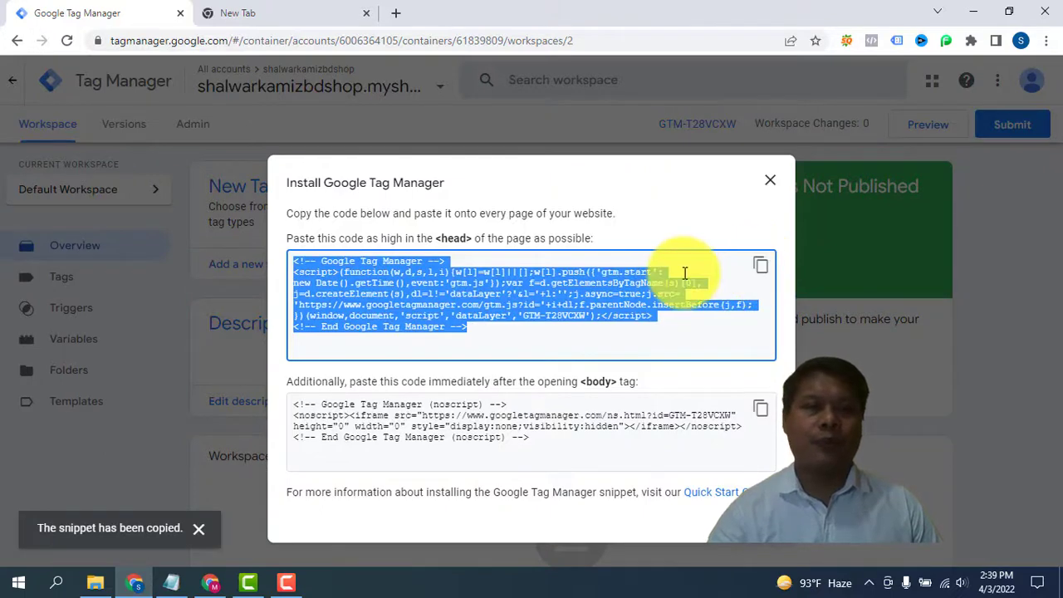
pyautogui.click(211, 585)
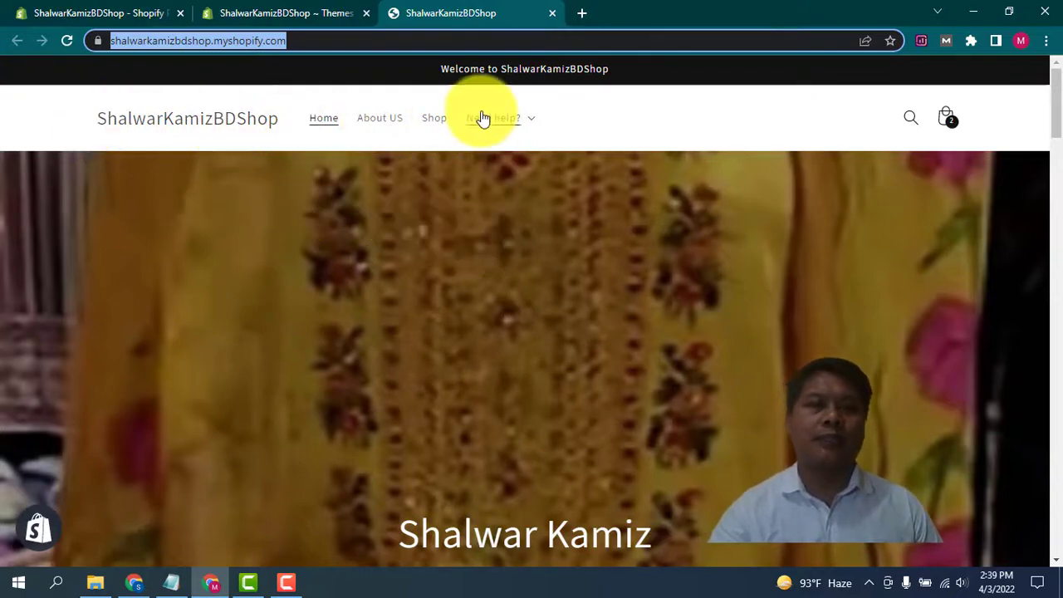
# - Look over the storefront's home page, including its banner and featured products
pyautogui.scroll(-10, 438, 263)
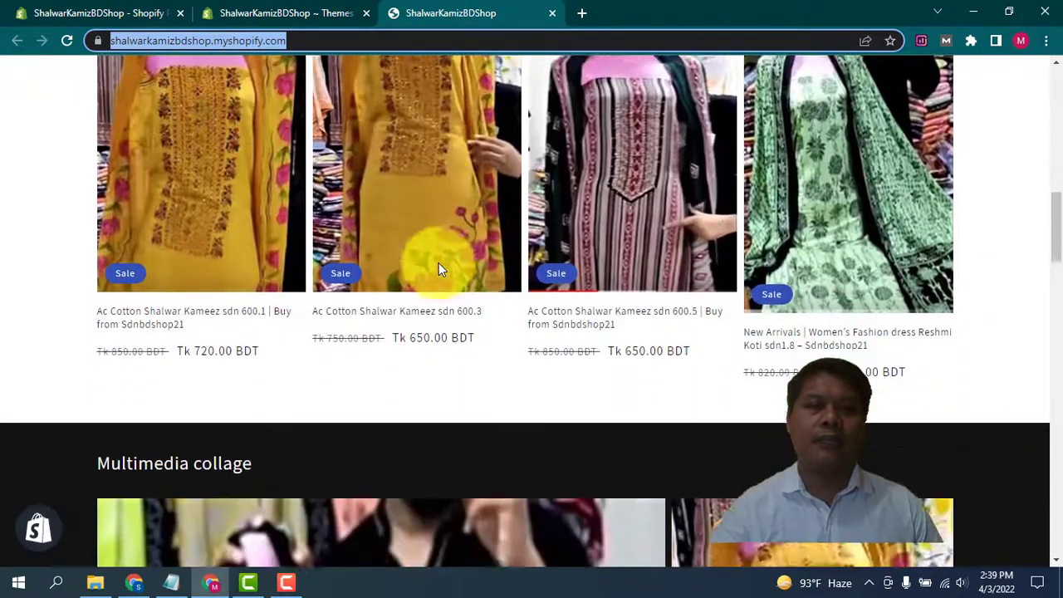
pyautogui.scroll(1, 436, 258)
pyautogui.scroll(-3, 436, 256)
pyautogui.scroll(6, 478, 257)
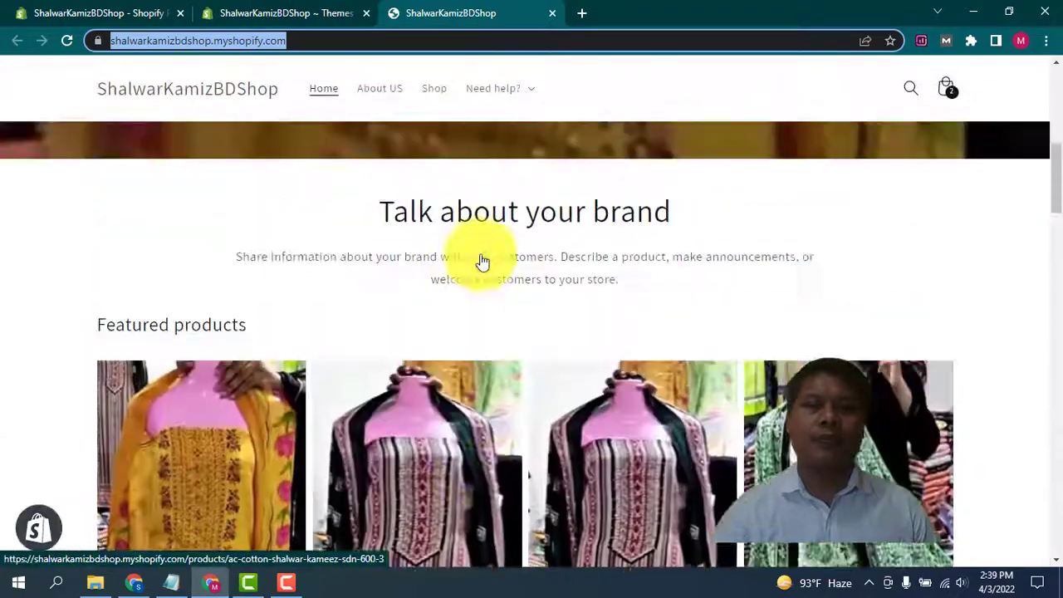
pyautogui.scroll(6, 479, 253)
pyautogui.scroll(-3, 429, 300)
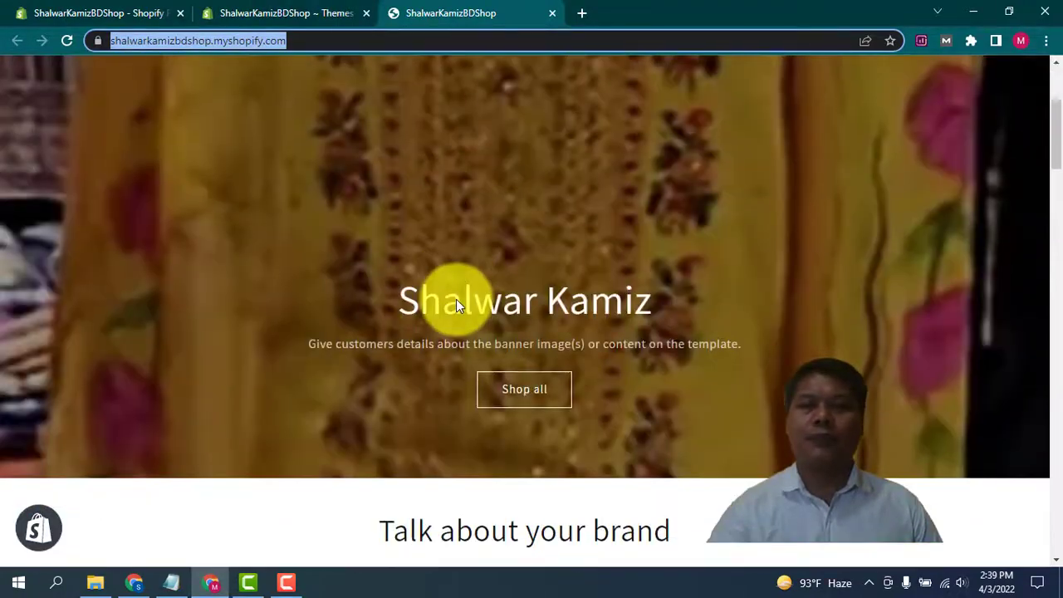
pyautogui.scroll(3, 456, 300)
pyautogui.scroll(-1, 390, 352)
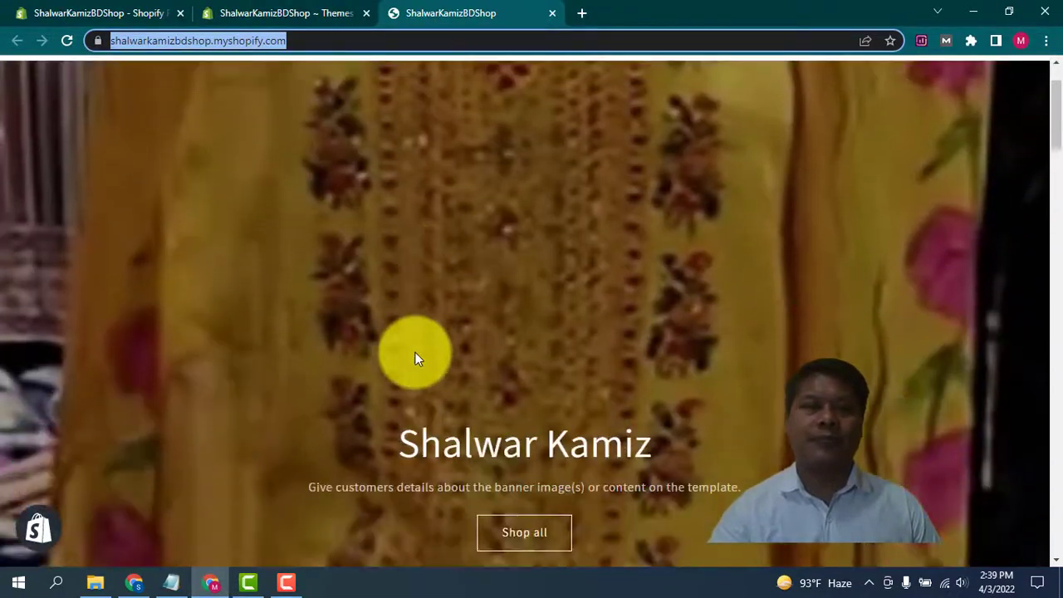
pyautogui.scroll(1, 415, 352)
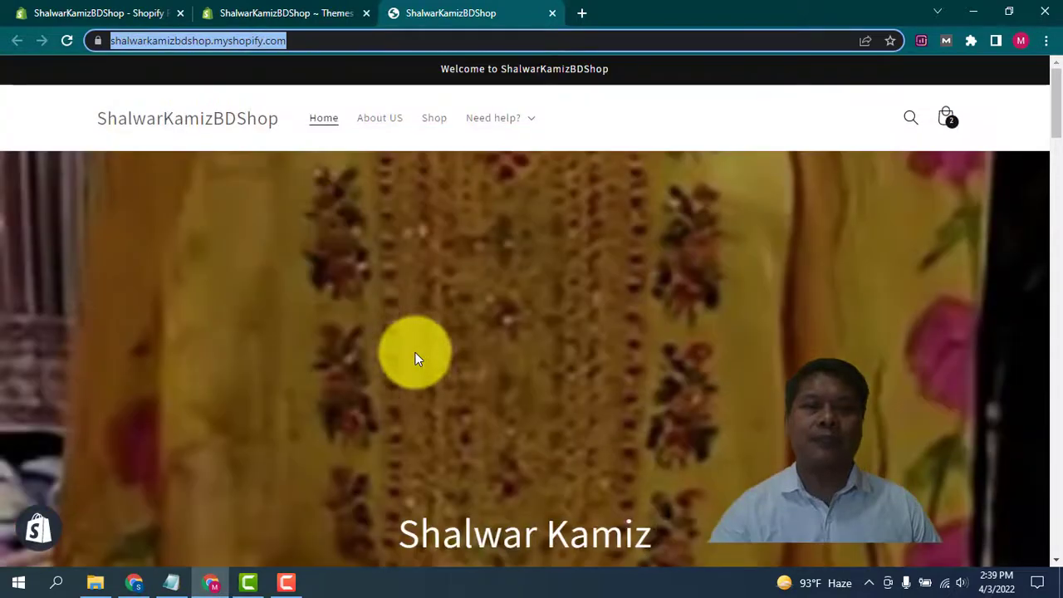
# - Open the code editor for the current Dawn theme and open the theme.liquid layout file
pyautogui.click(287, 13)
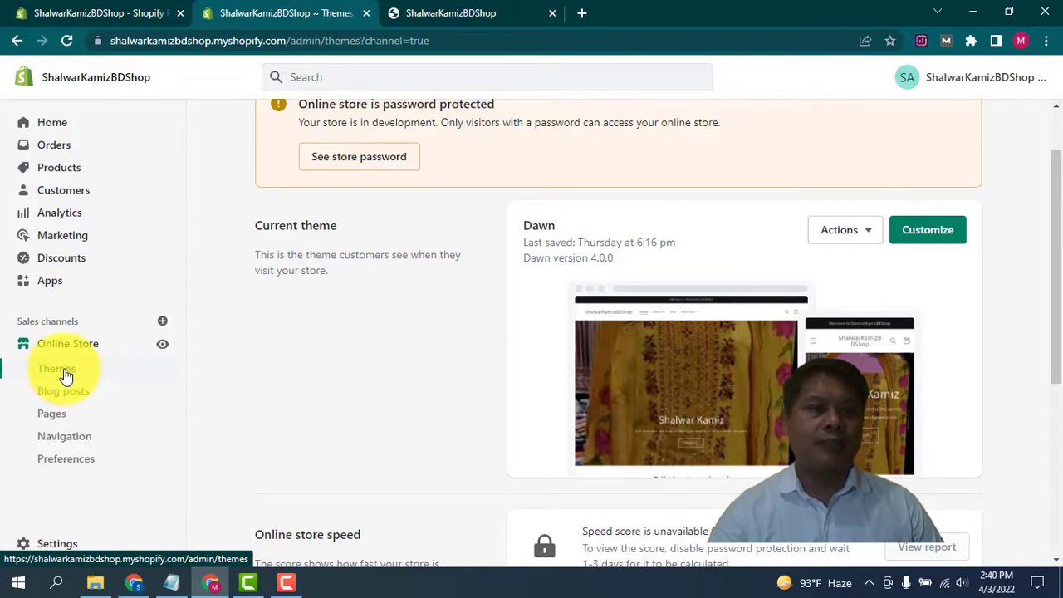
pyautogui.click(868, 237)
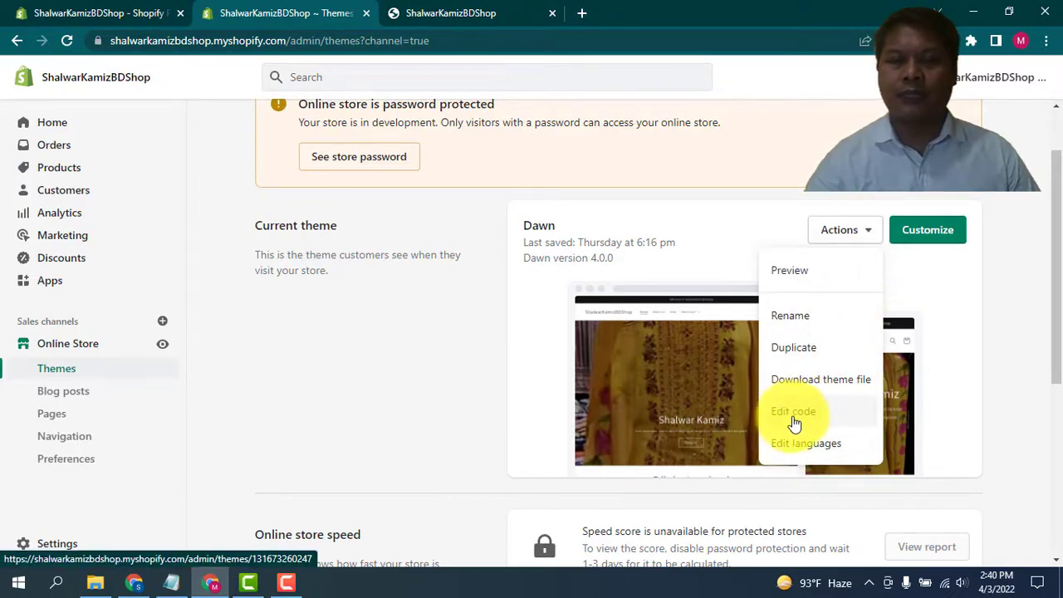
pyautogui.click(794, 424)
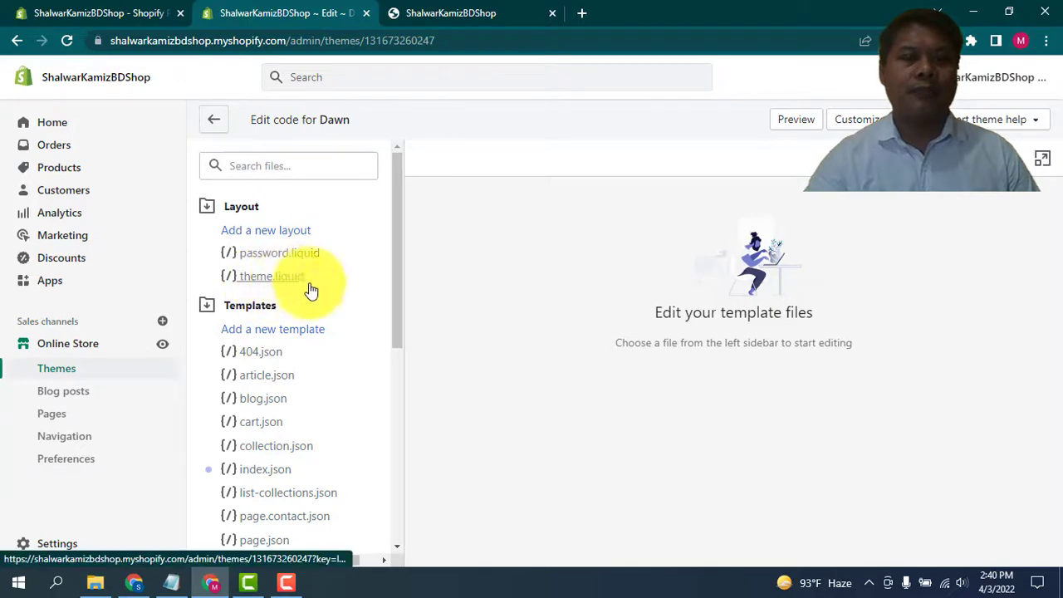
pyautogui.click(266, 281)
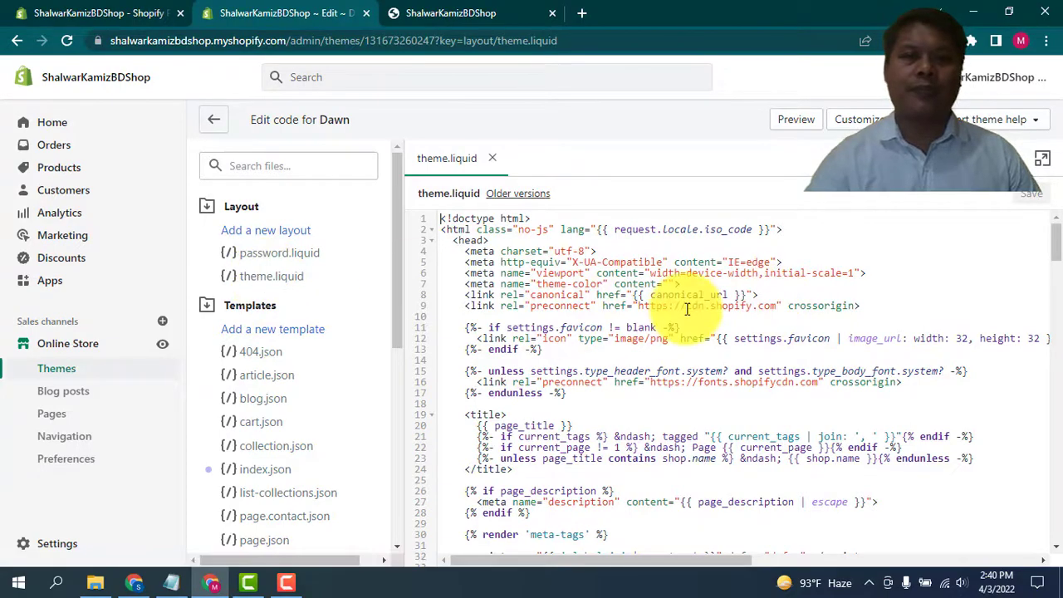
pyautogui.scroll(-7, 688, 306)
pyautogui.scroll(7, 687, 309)
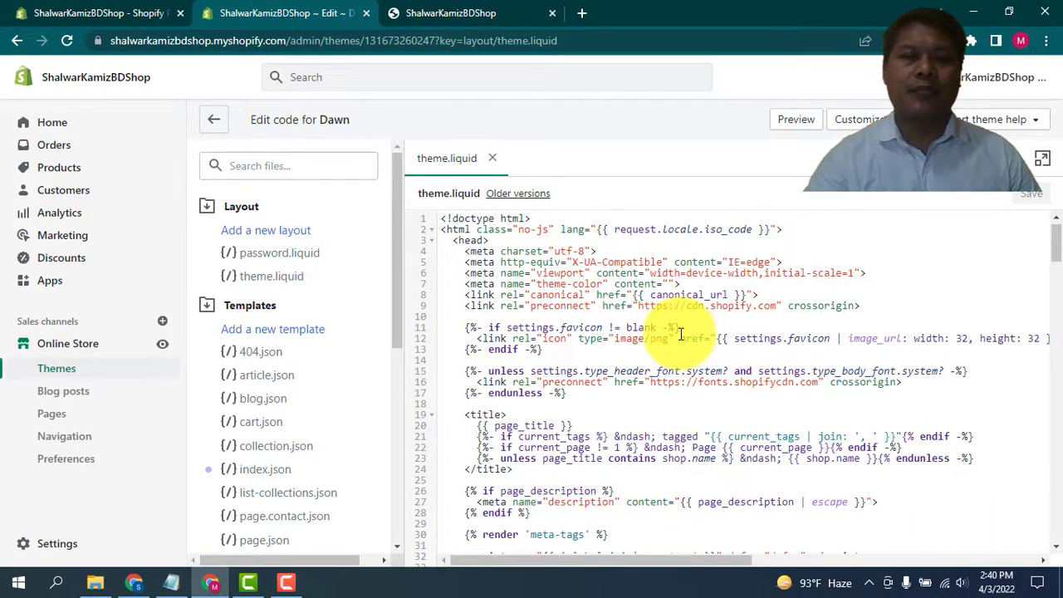
# - Add seven blank lines directly below the opening <head> tag in theme.liquid
pyautogui.click(498, 241)
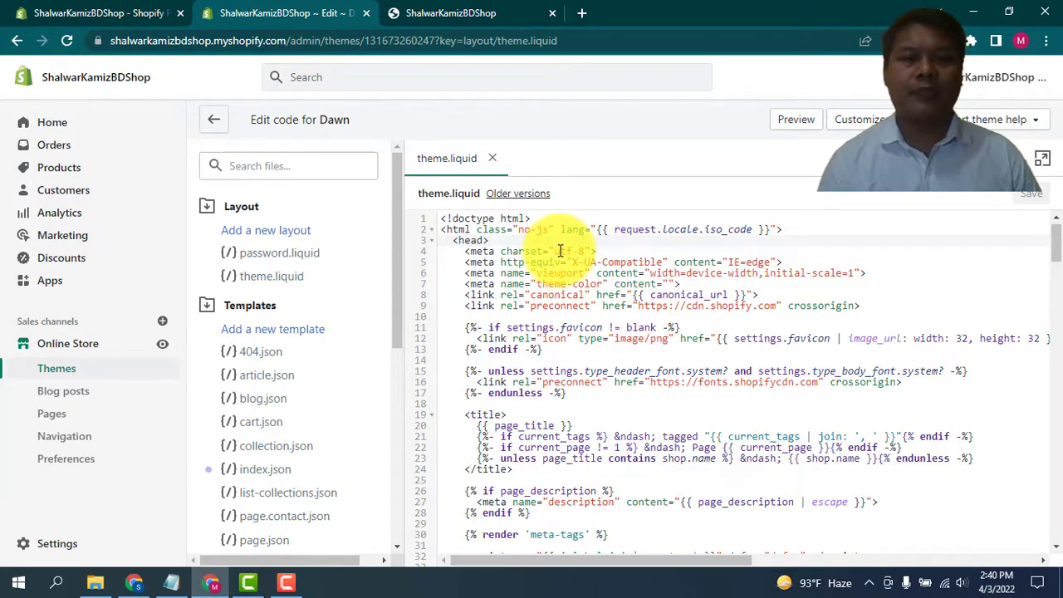
pyautogui.press('Return')
pyautogui.press('Return')
pyautogui.press('Return')
pyautogui.press('Return')
pyautogui.press('Return')
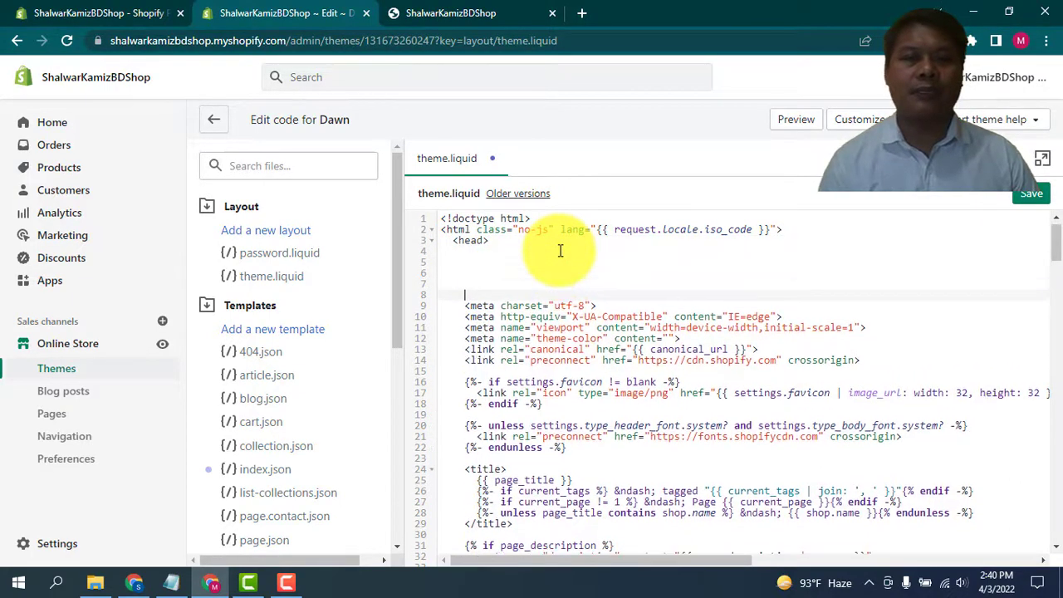
pyautogui.press('Return')
pyautogui.press('Return')
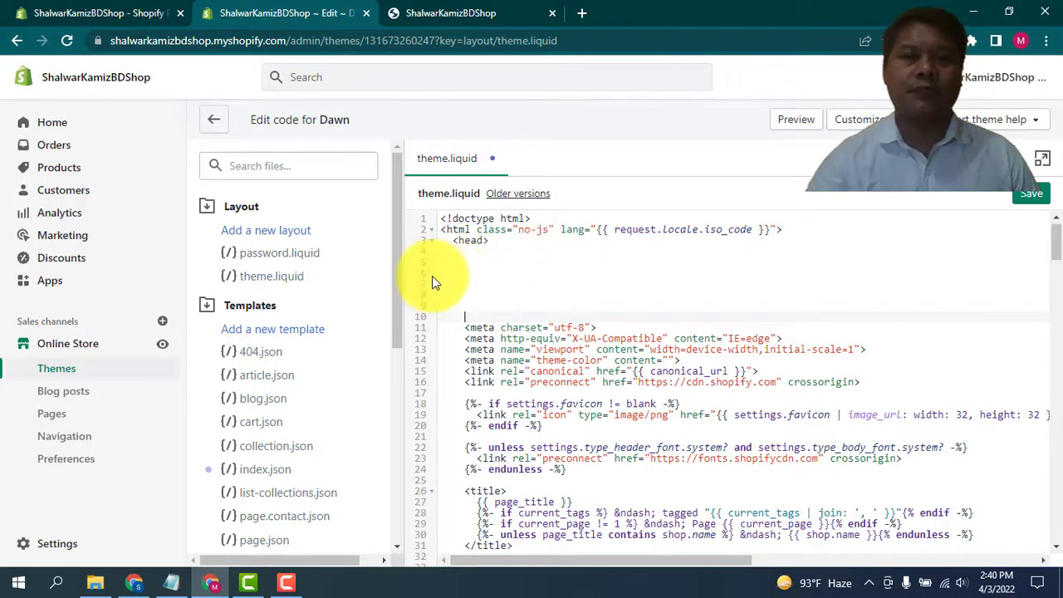
# - Paste the Google Tag Manager head snippet on line 5 of theme.liquid and save the file
pyautogui.click(461, 262)
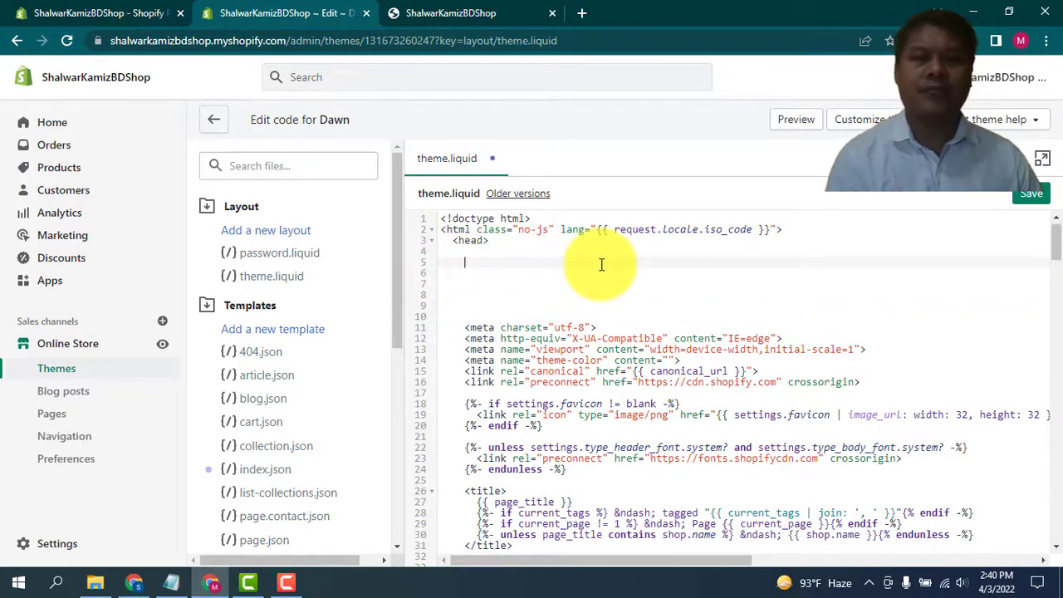
pyautogui.hotkey('ctrl', 'v')
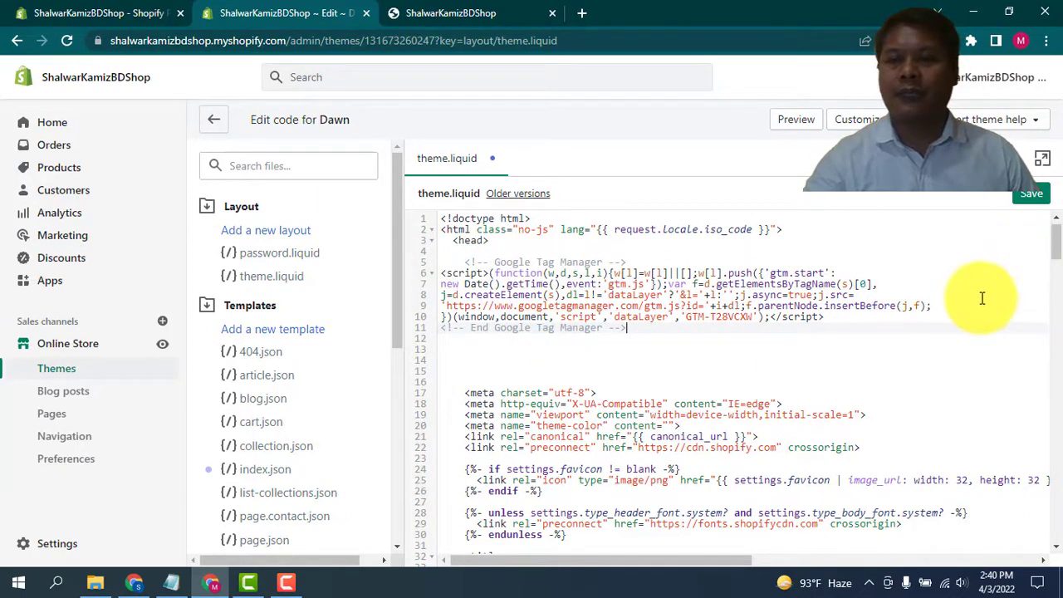
pyautogui.click(1034, 199)
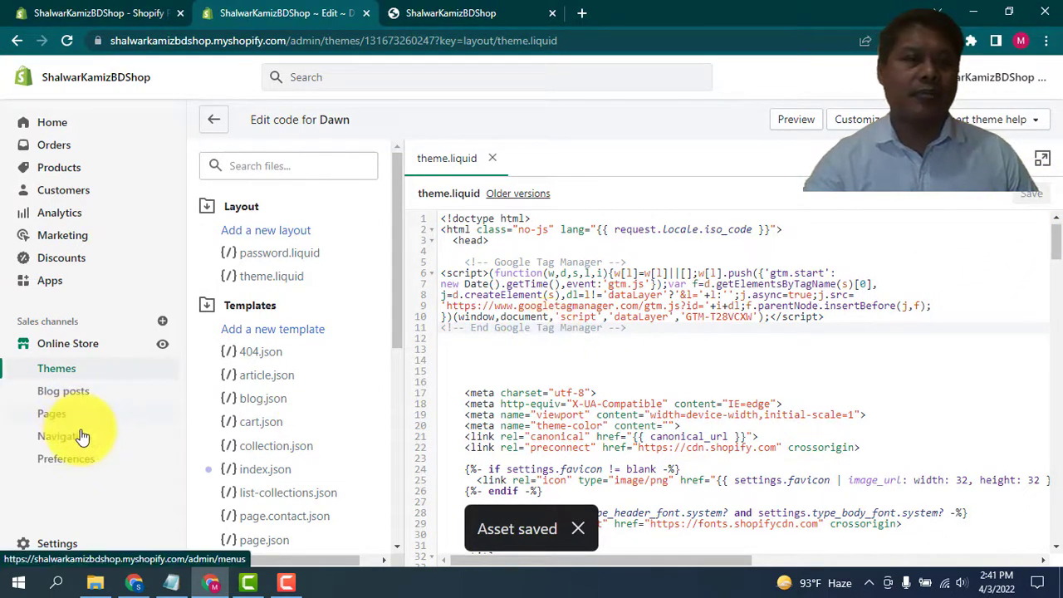
# - In the store's Checkout settings, paste the Google Tag Manager head snippet into the order status page's additional scripts
pyautogui.click(54, 546)
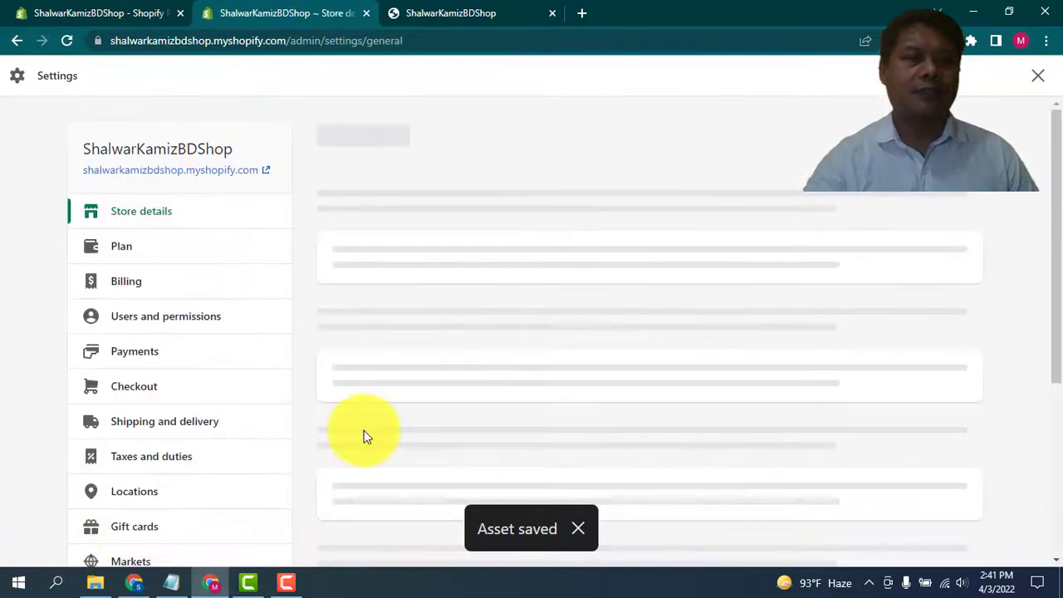
pyautogui.click(135, 388)
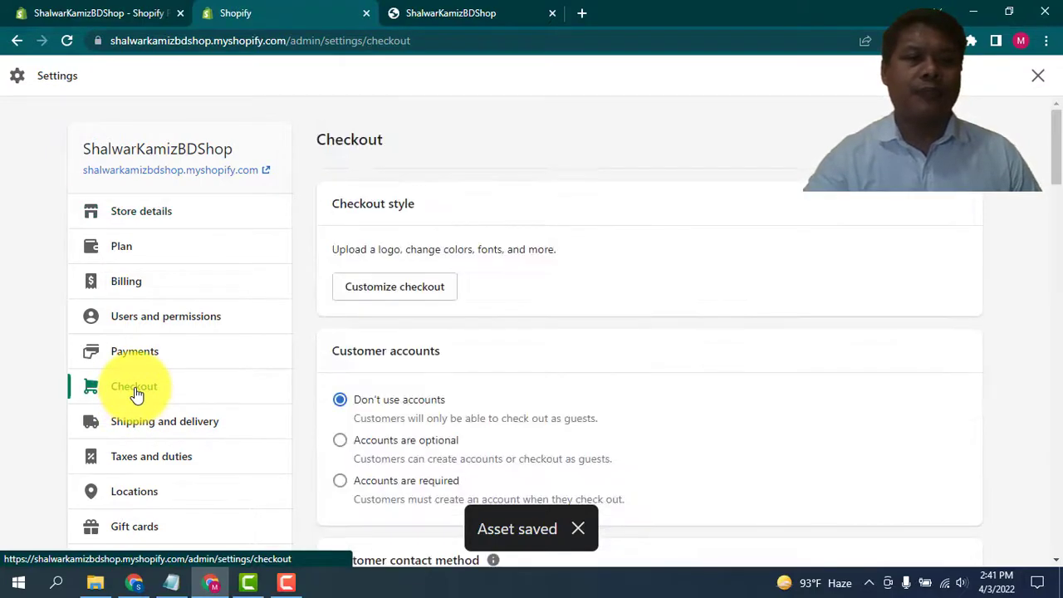
pyautogui.scroll(-2, 529, 360)
pyautogui.scroll(-6, 530, 361)
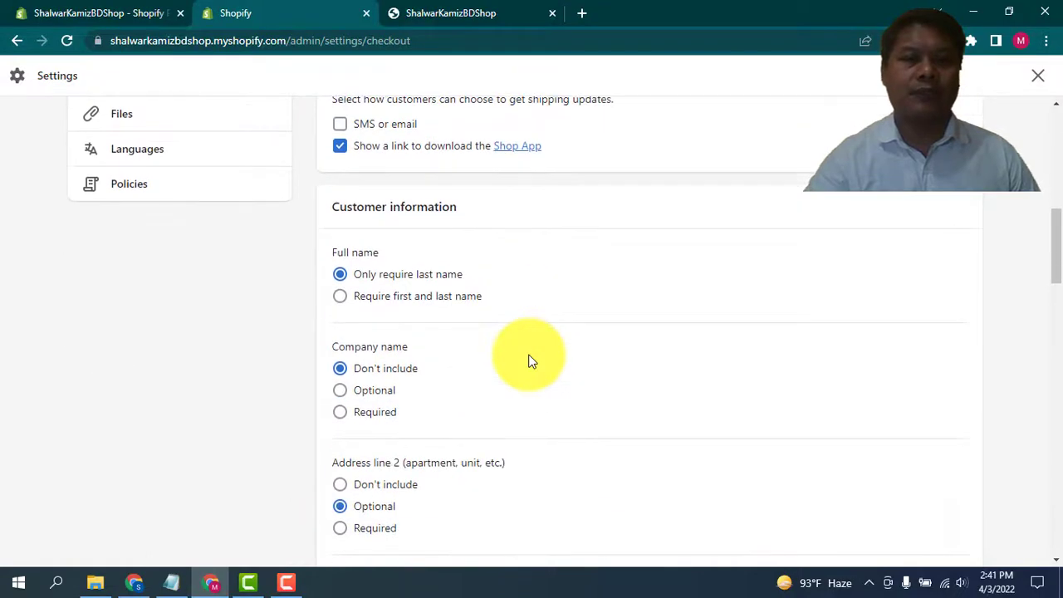
pyautogui.scroll(-4, 529, 361)
pyautogui.scroll(-7, 529, 361)
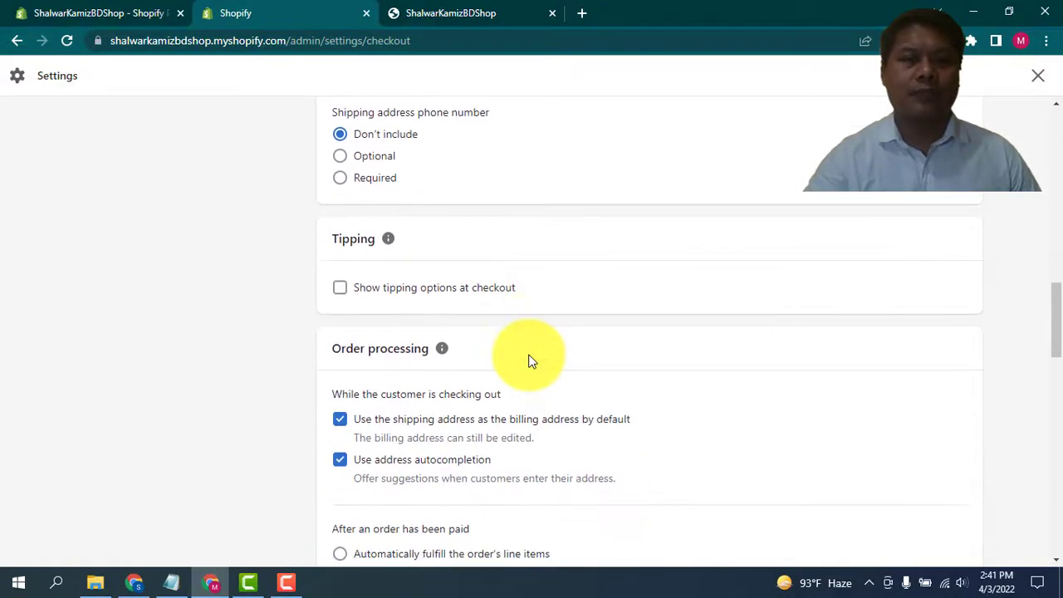
pyautogui.scroll(-5, 529, 361)
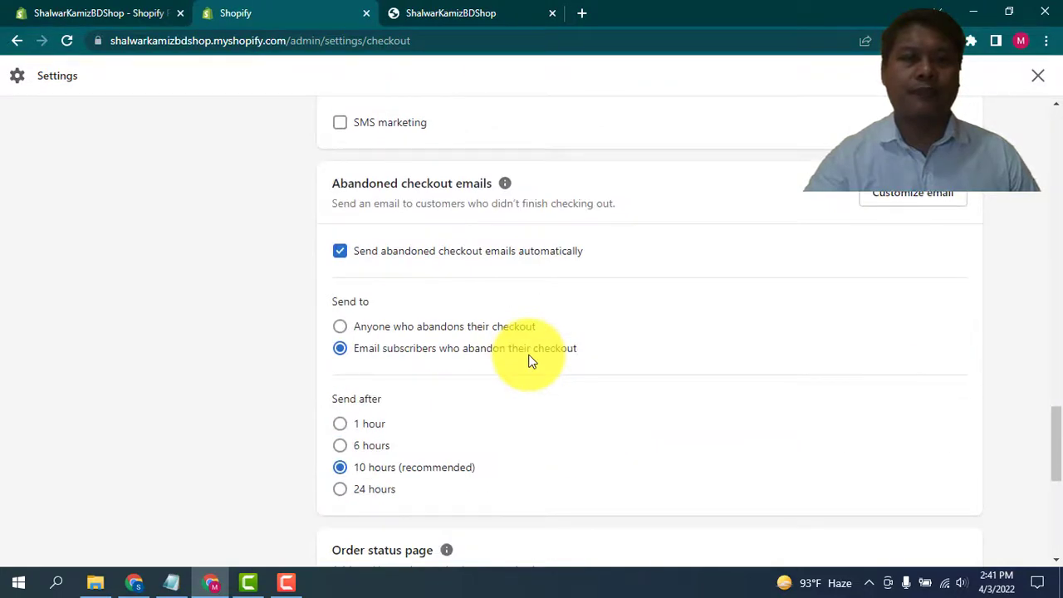
pyautogui.scroll(-3, 524, 274)
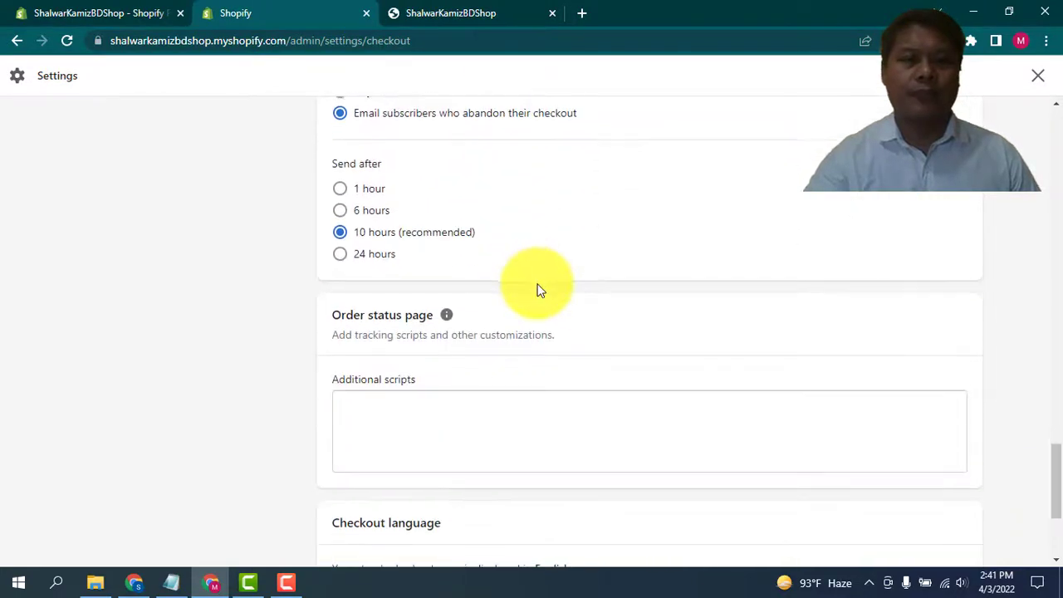
pyautogui.scroll(-1, 538, 290)
pyautogui.scroll(-2, 499, 271)
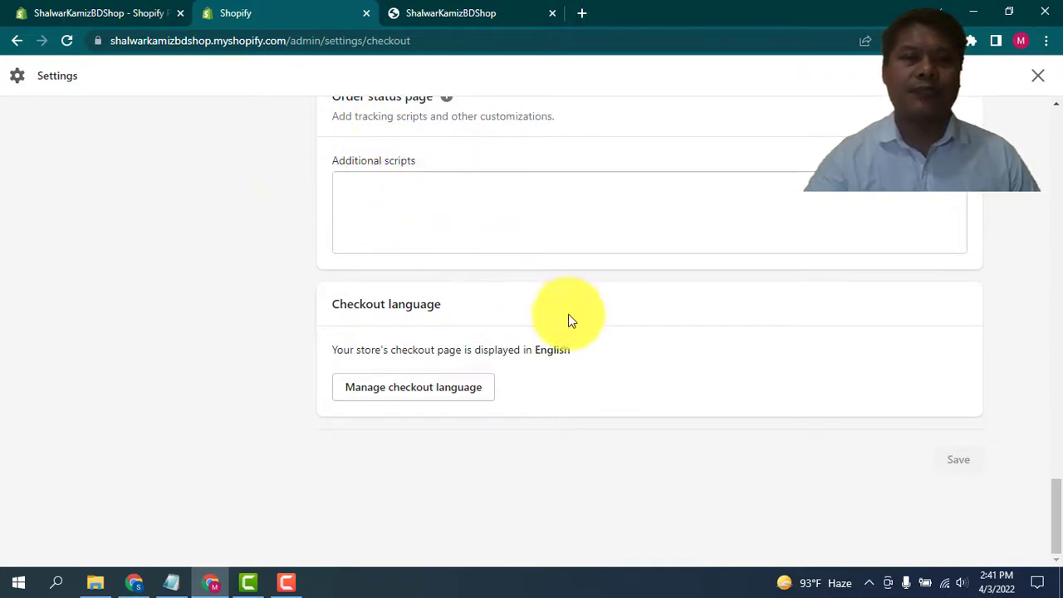
pyautogui.scroll(3, 449, 207)
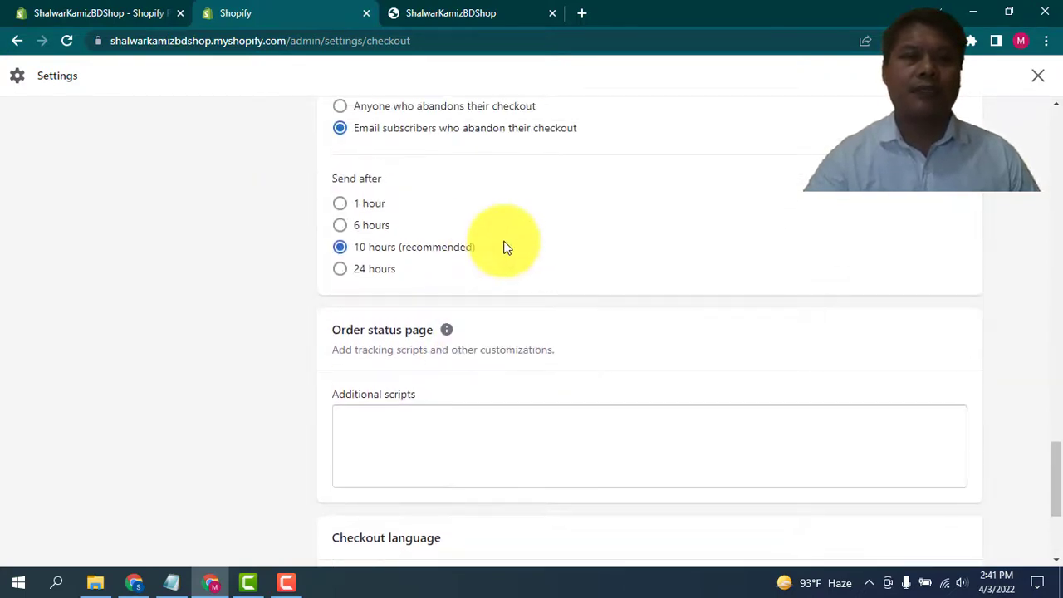
pyautogui.scroll(2, 449, 372)
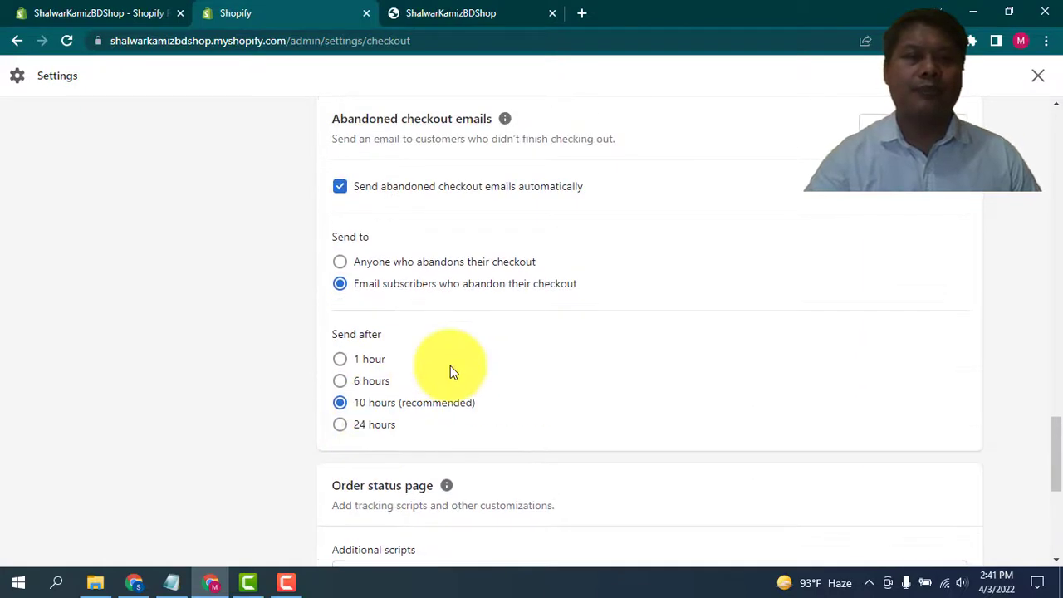
pyautogui.scroll(-5, 451, 371)
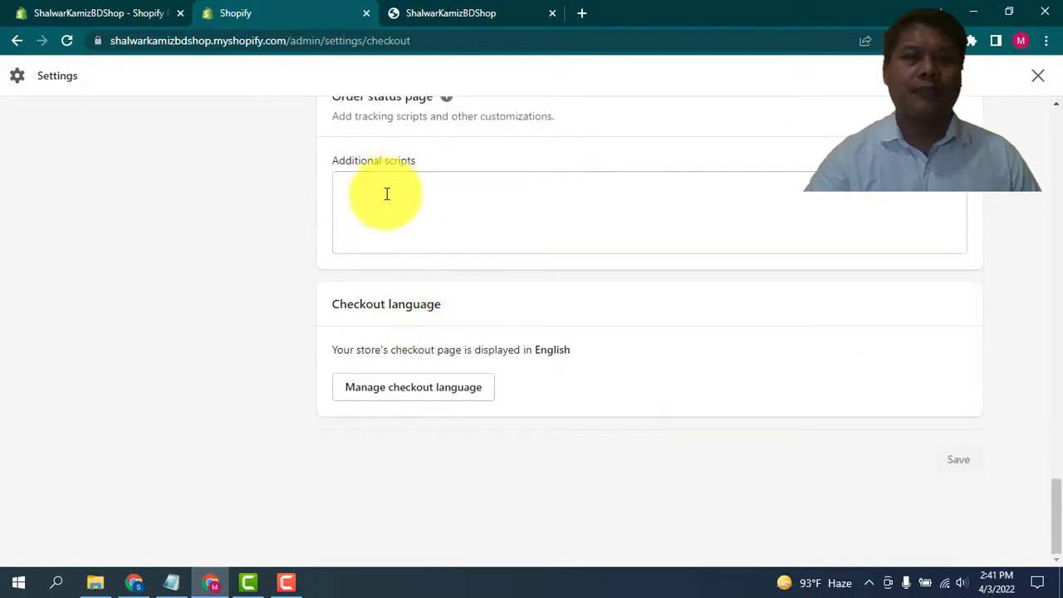
pyautogui.click(394, 183)
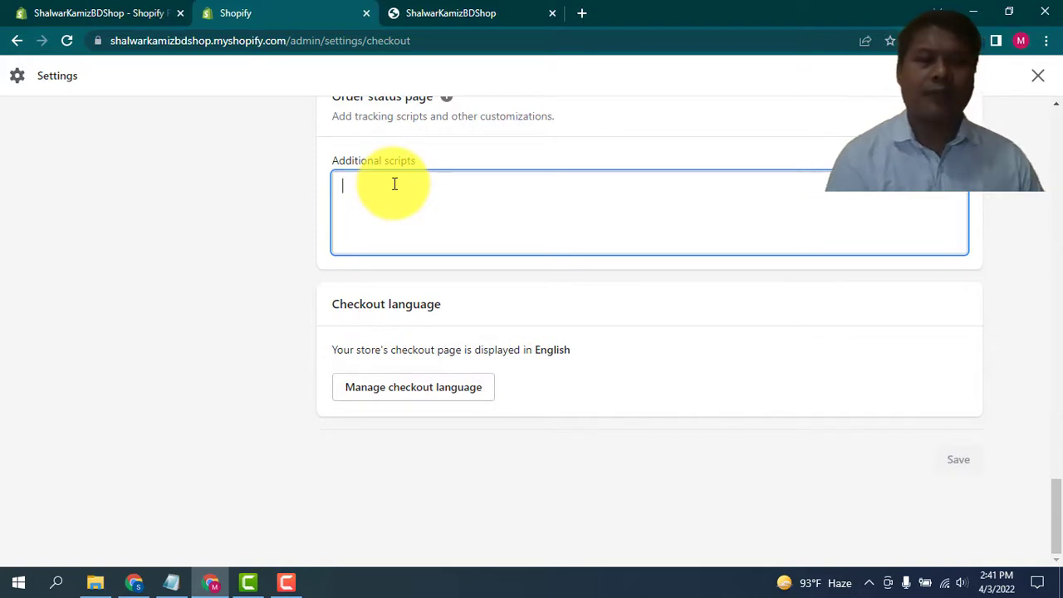
pyautogui.write("<!-- Google Tag Manager --> <script>(function(w,d,s,l,i){w[l]=w[l]||[];w[l].push({'gtm.start': new Date().getTime(),event:'gtm.js'});var f=d.getElementsByTagName(s)[0], j=d.createElement(s),dl=l!='dataLayer'?'&l='+l:'';j.async=true;j.src= 'https://www.googletagmanager.com/gtm.js?id='+i+dl;f.parentNode.insertBefore(j,f); })(window,document,'script','dataLayer','GTM-T28VCXW');</script> <!-- End Google Tag Manager -->")
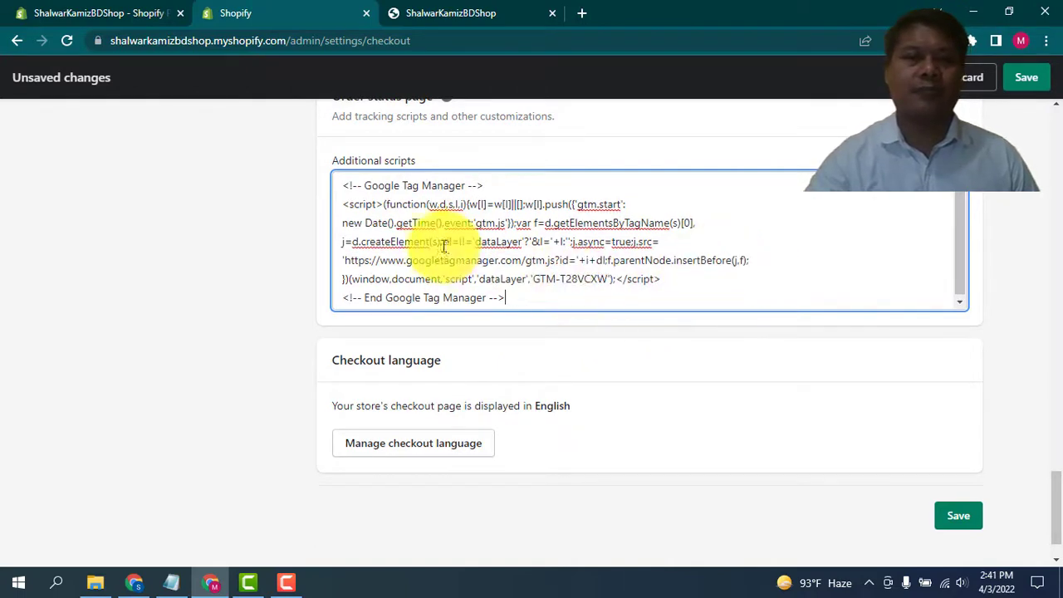
# - Look through the Checkout settings, from the order status scripts up to the checkout style section and back
pyautogui.scroll(2, 589, 262)
pyautogui.scroll(8, 589, 263)
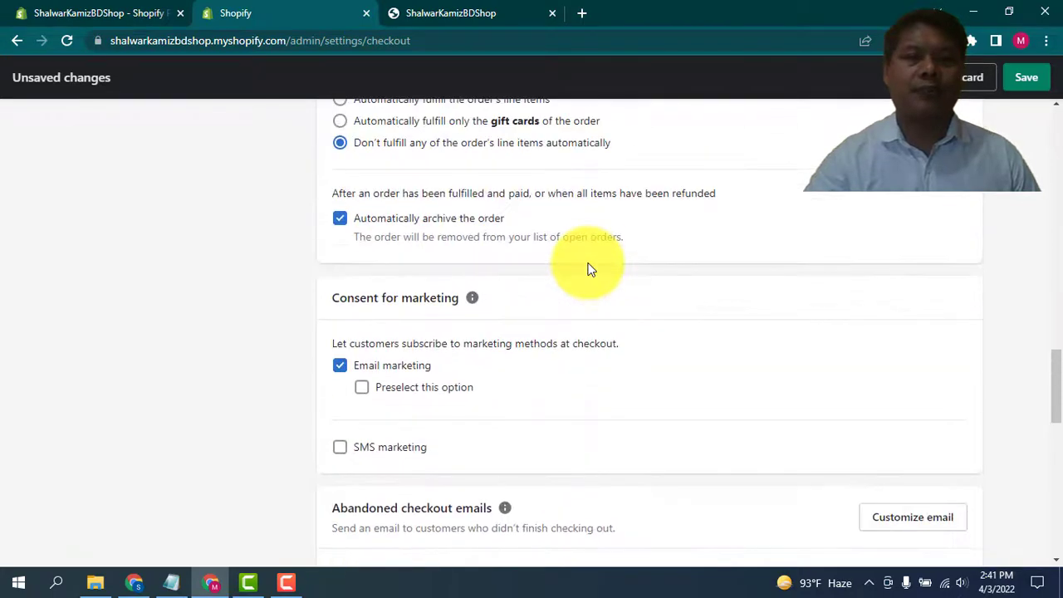
pyautogui.scroll(3, 589, 269)
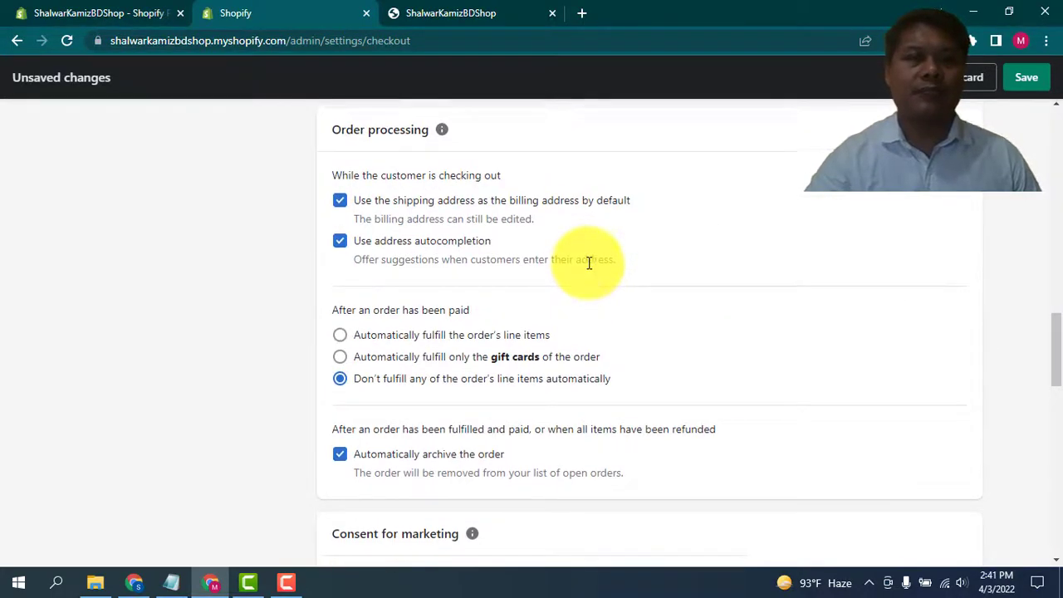
pyautogui.scroll(5, 589, 269)
pyautogui.scroll(5, 589, 269)
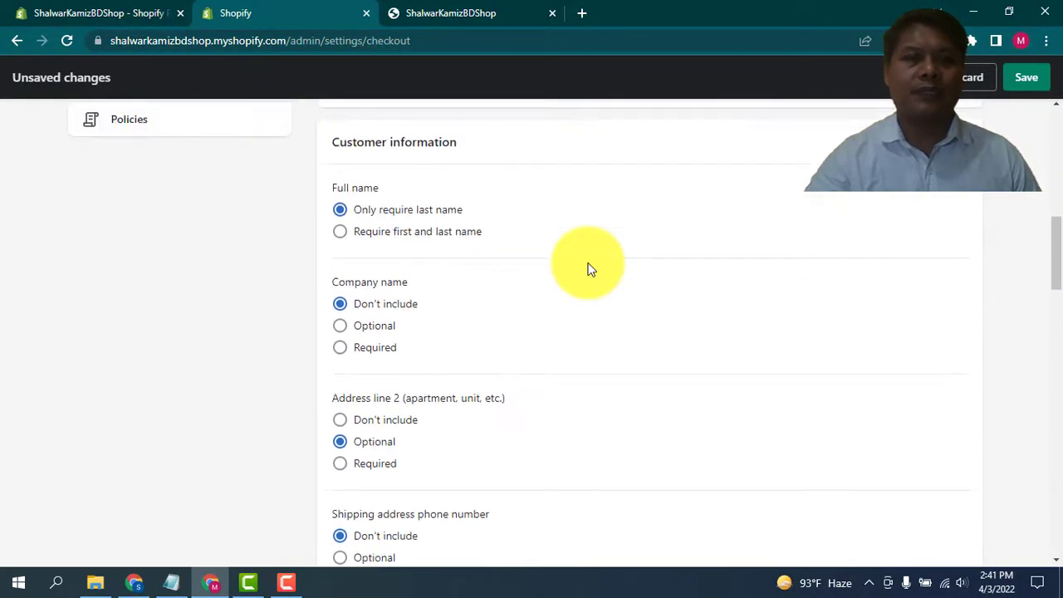
pyautogui.scroll(3, 589, 269)
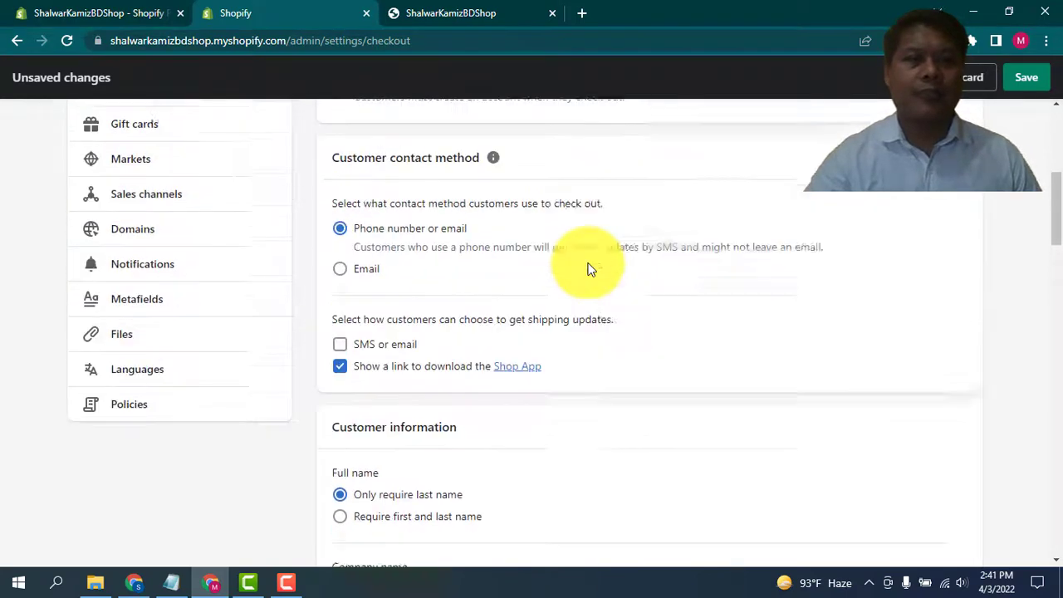
pyautogui.scroll(2, 589, 269)
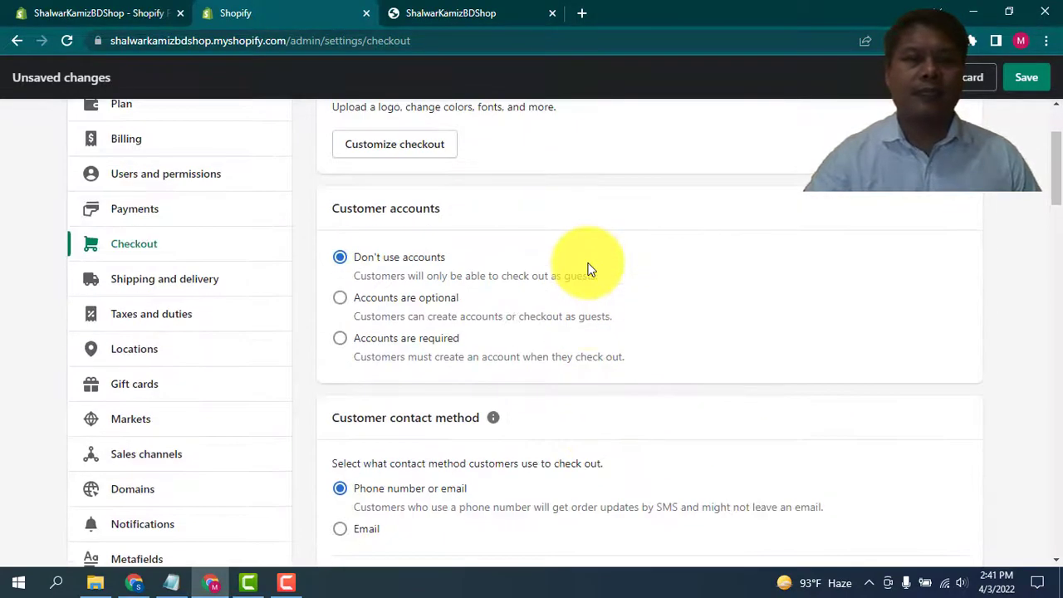
pyautogui.scroll(2, 589, 269)
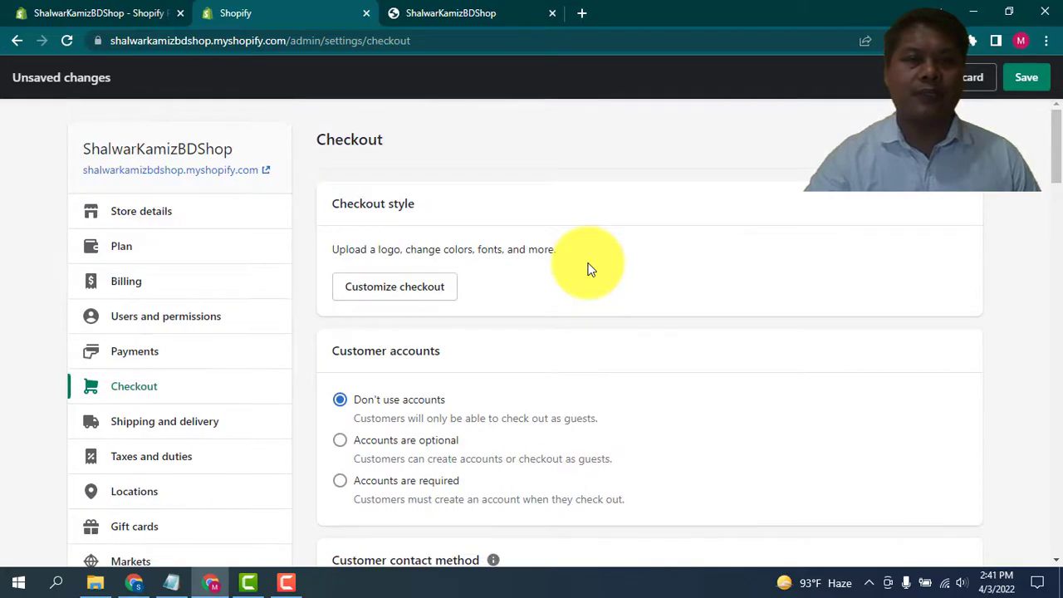
pyautogui.scroll(-3, 589, 269)
pyautogui.scroll(-20, 589, 264)
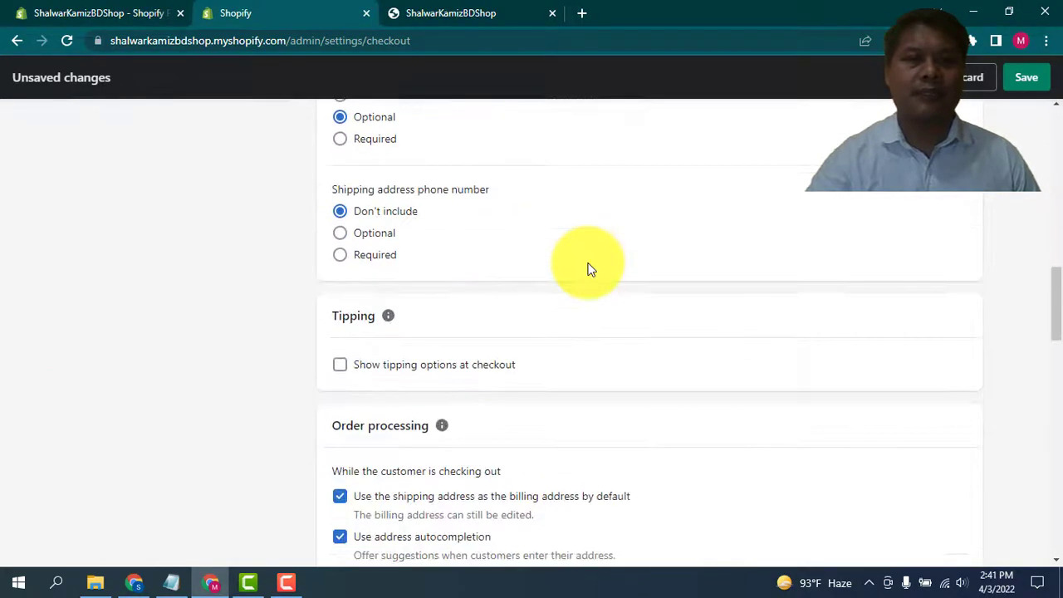
pyautogui.scroll(-5, 587, 264)
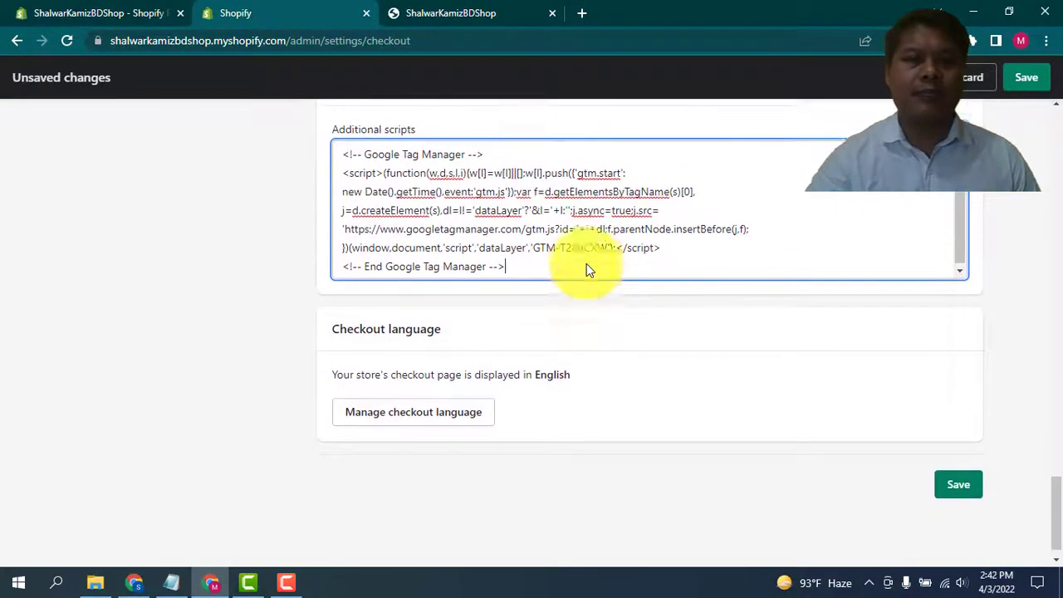
# - Save the Checkout settings with the snippet added to the order status page's additional scripts
pyautogui.scroll(2, 587, 268)
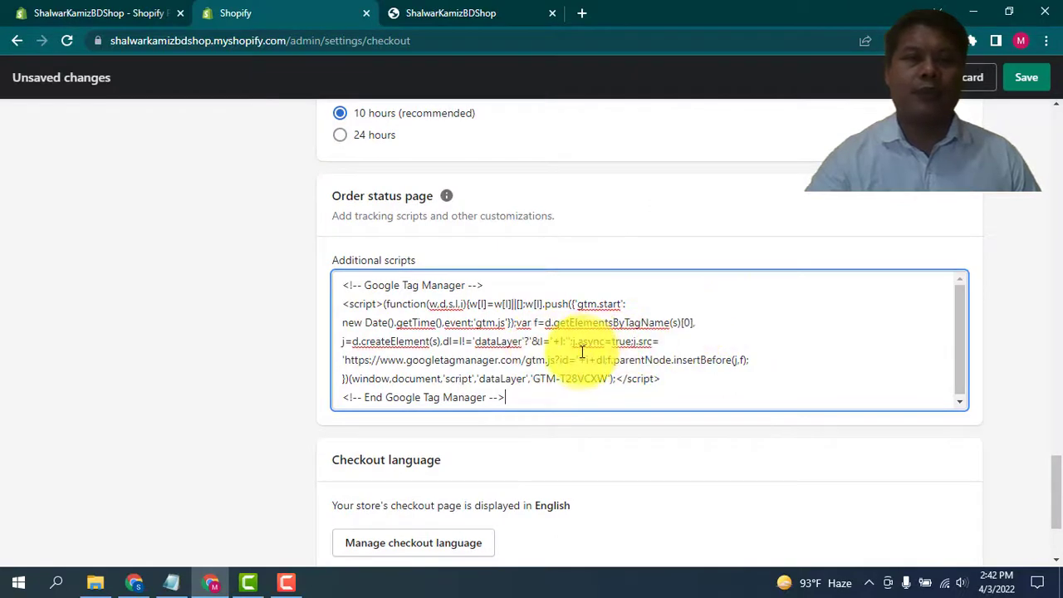
pyautogui.click(1028, 83)
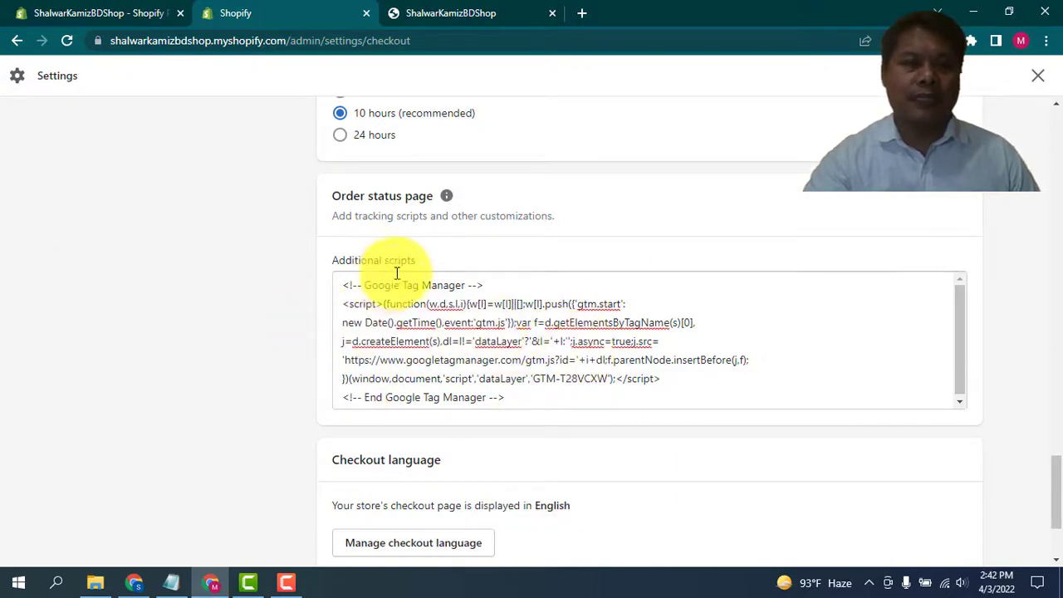
# - Switch to Google Tag Manager, review the noscript body snippet and close the installation instructions
pyautogui.click(135, 579)
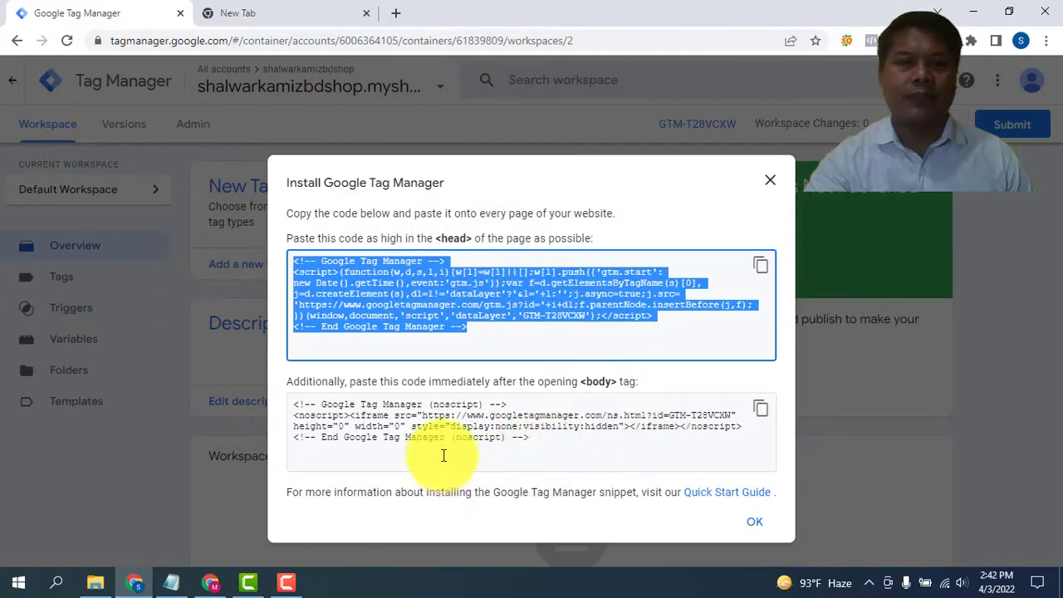
pyautogui.click(591, 435)
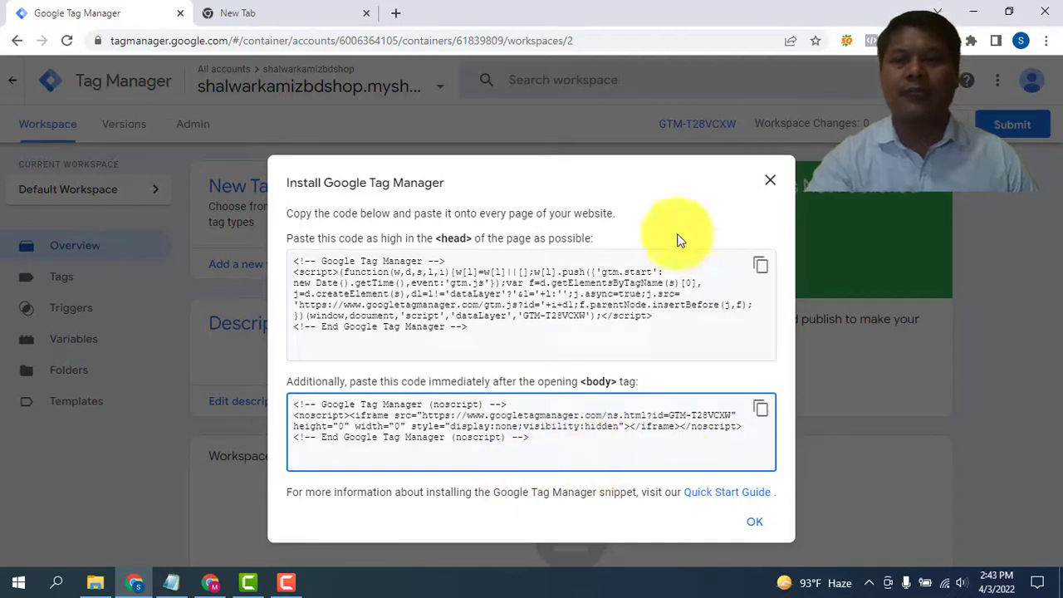
pyautogui.click(771, 183)
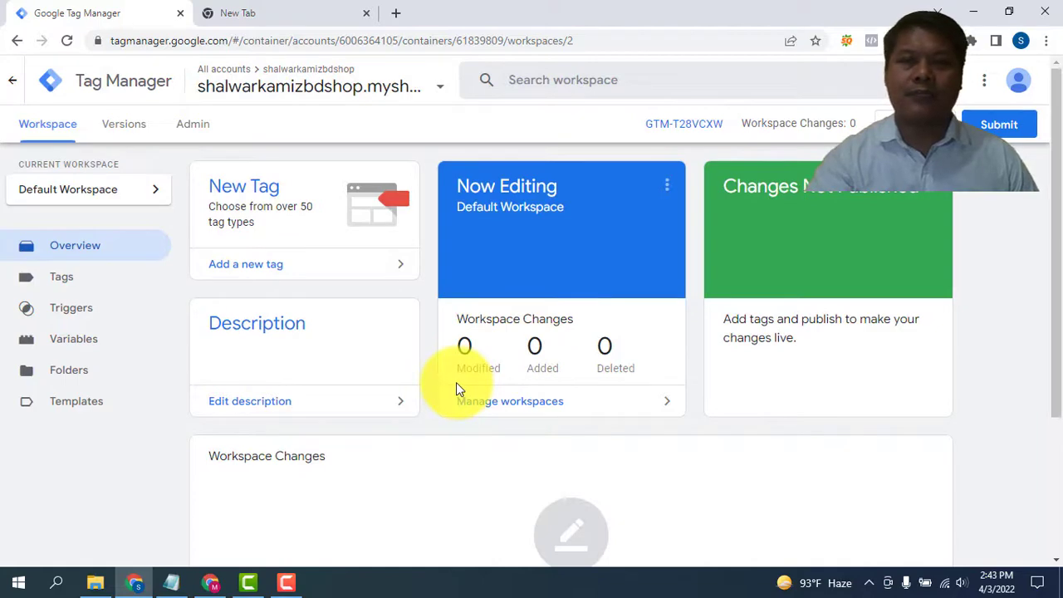
pyautogui.scroll(-1, 372, 373)
pyautogui.scroll(1, 373, 373)
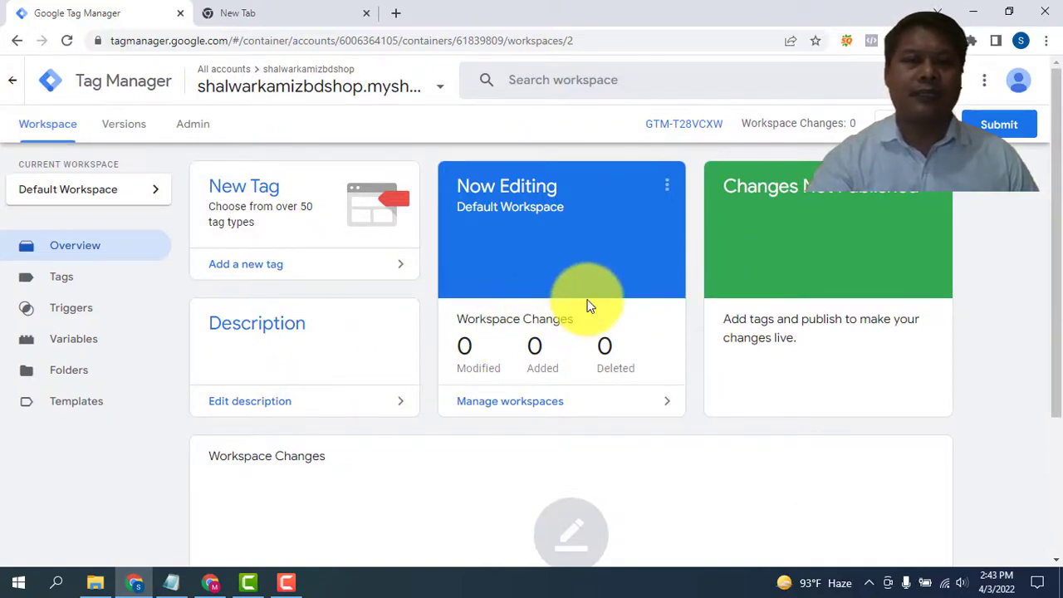
# - Submit the workspace and publish a container version named "Shalwar kamizbdshop" to the Live environment
pyautogui.click(1000, 124)
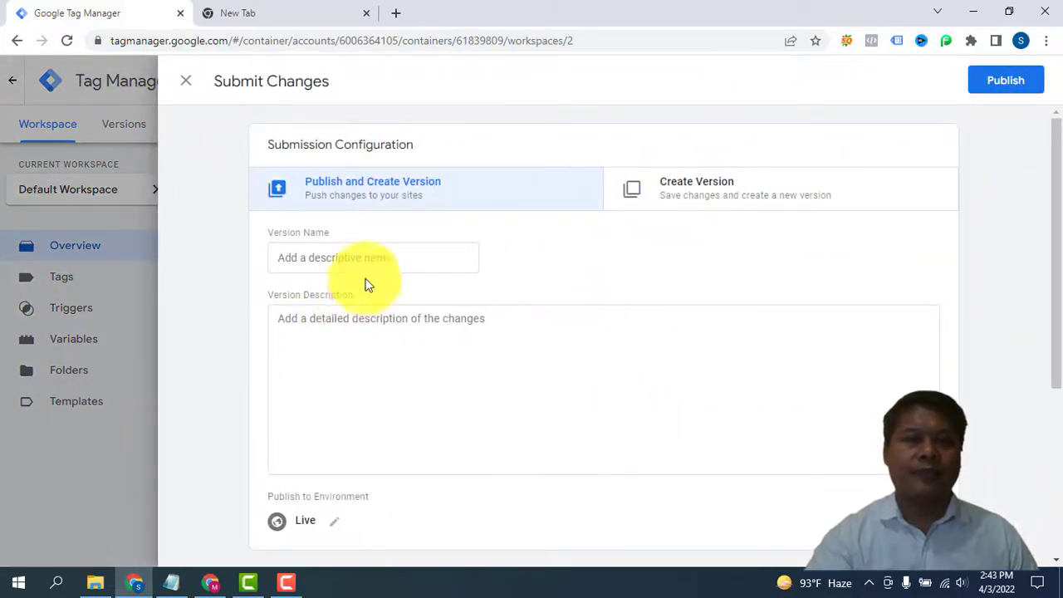
pyautogui.click(401, 256)
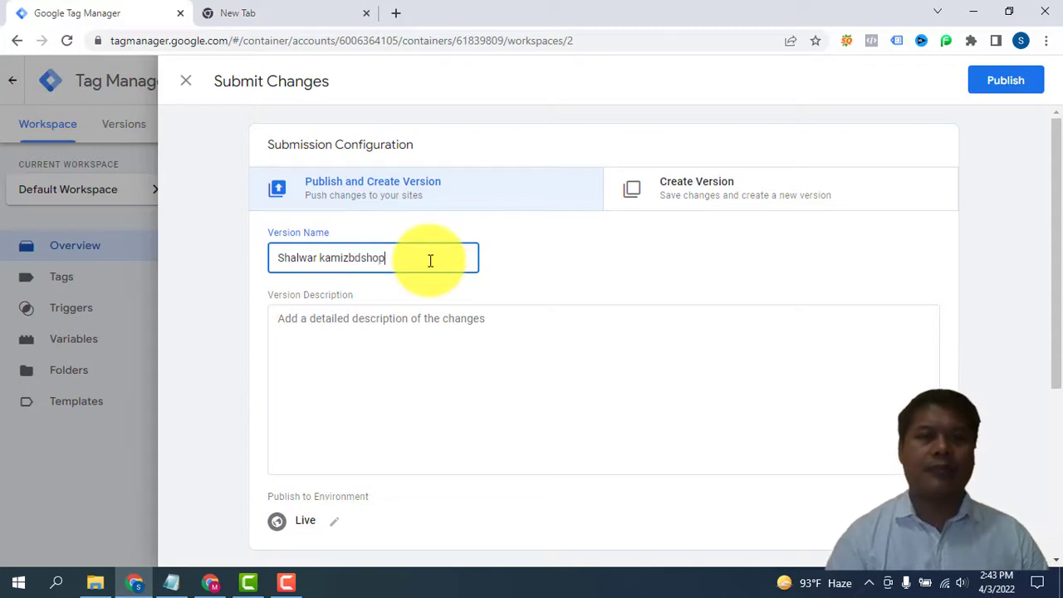
pyautogui.click(1006, 87)
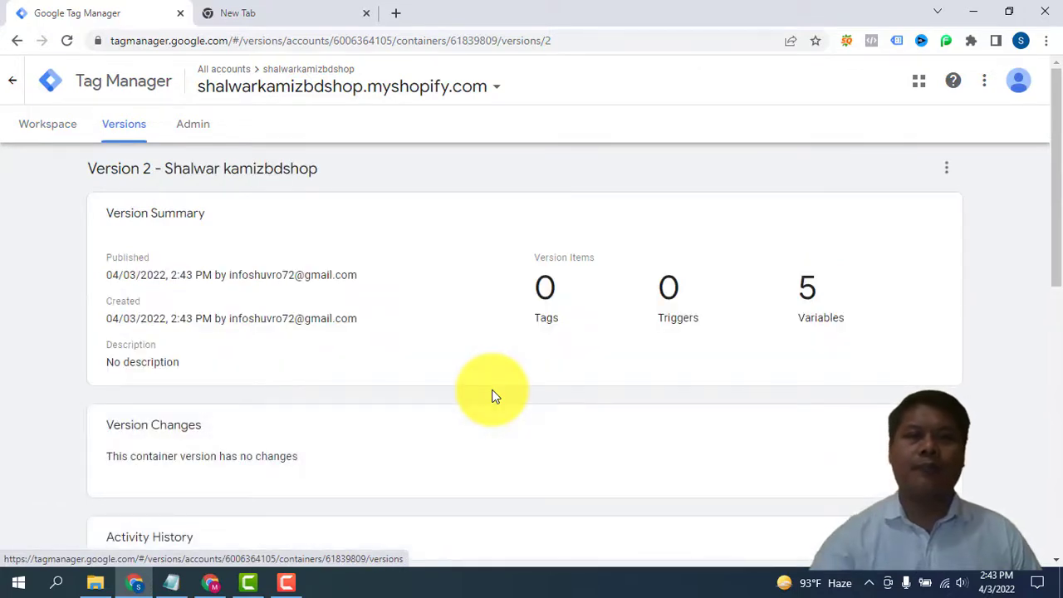
# - Return to the container's workspace and start preview mode in Tag Assistant
pyautogui.click(47, 126)
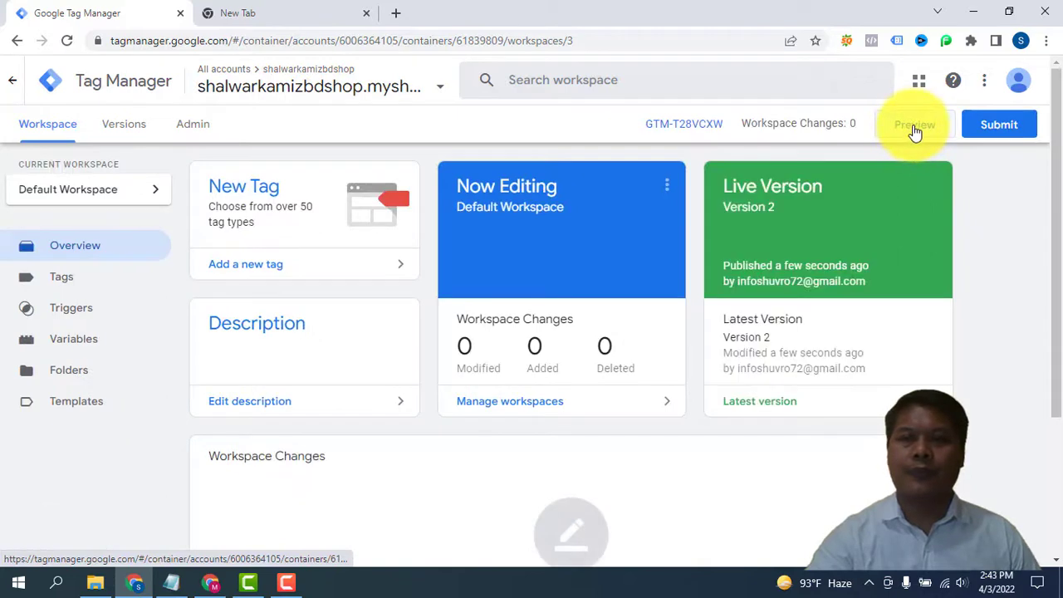
pyautogui.click(915, 126)
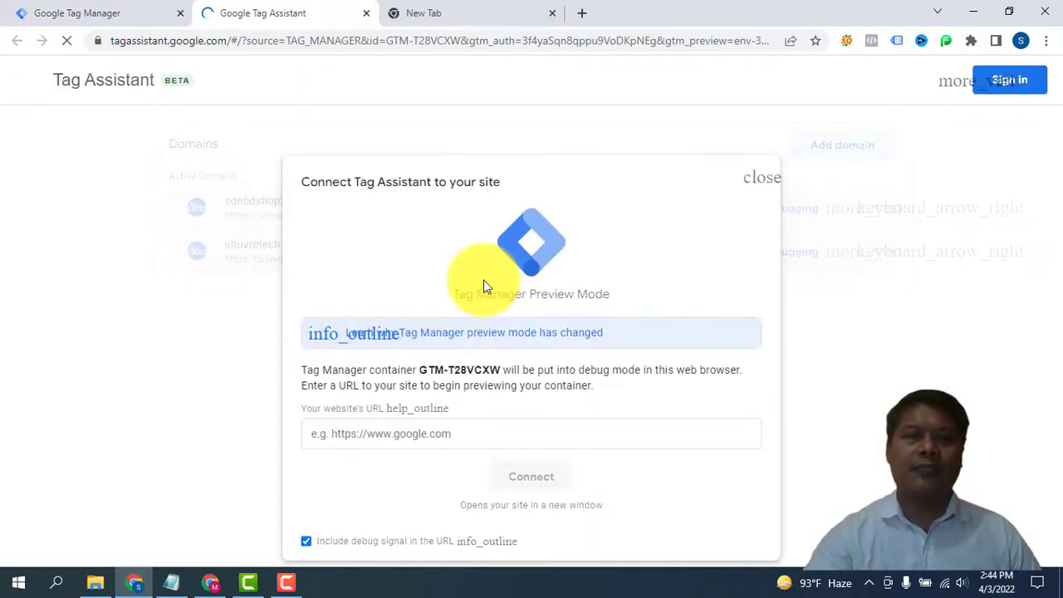
pyautogui.click(473, 433)
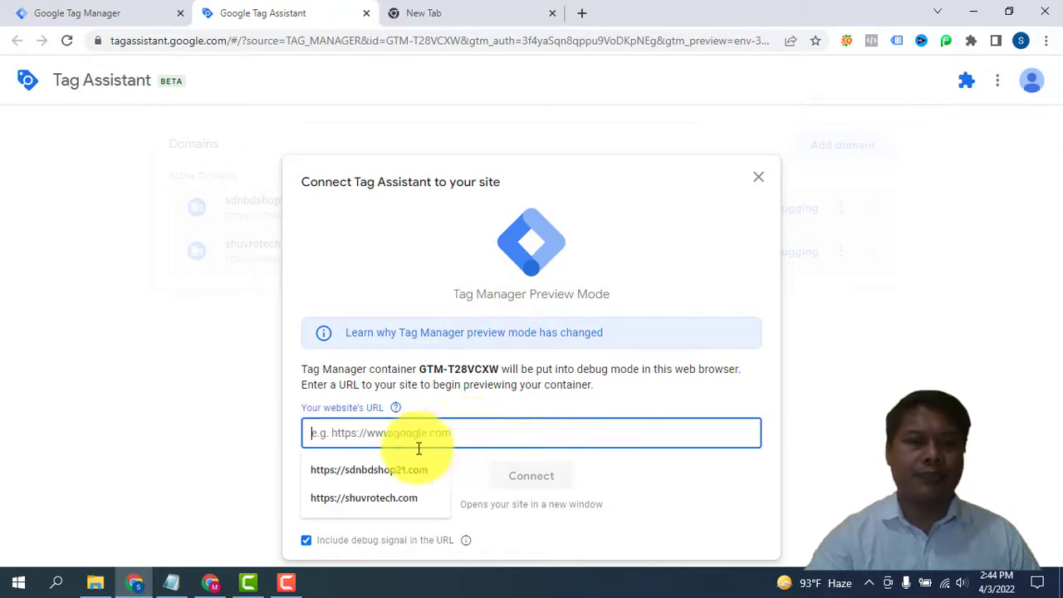
pyautogui.click(217, 585)
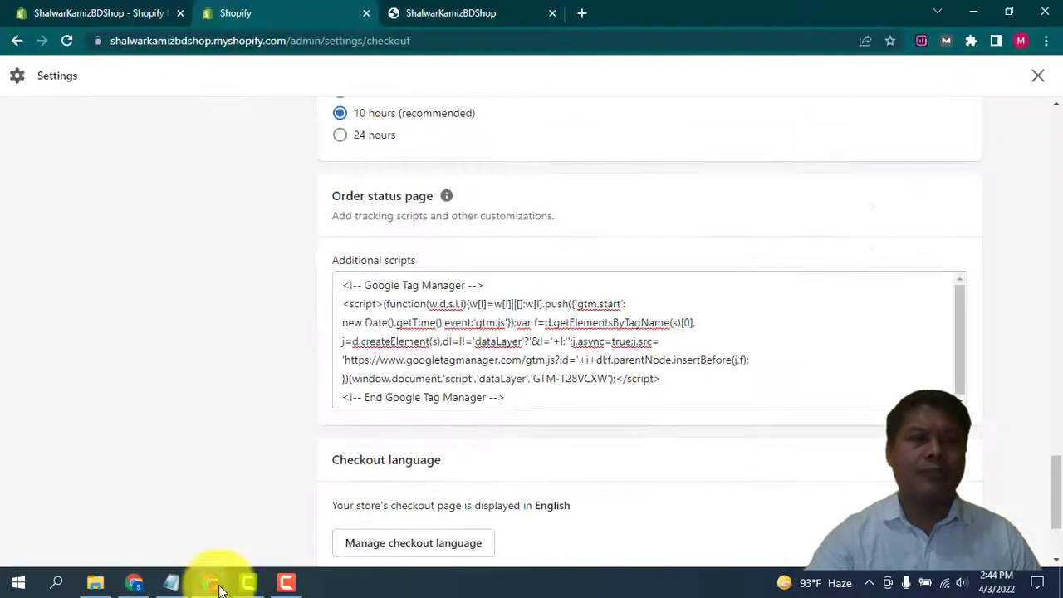
pyautogui.click(193, 40)
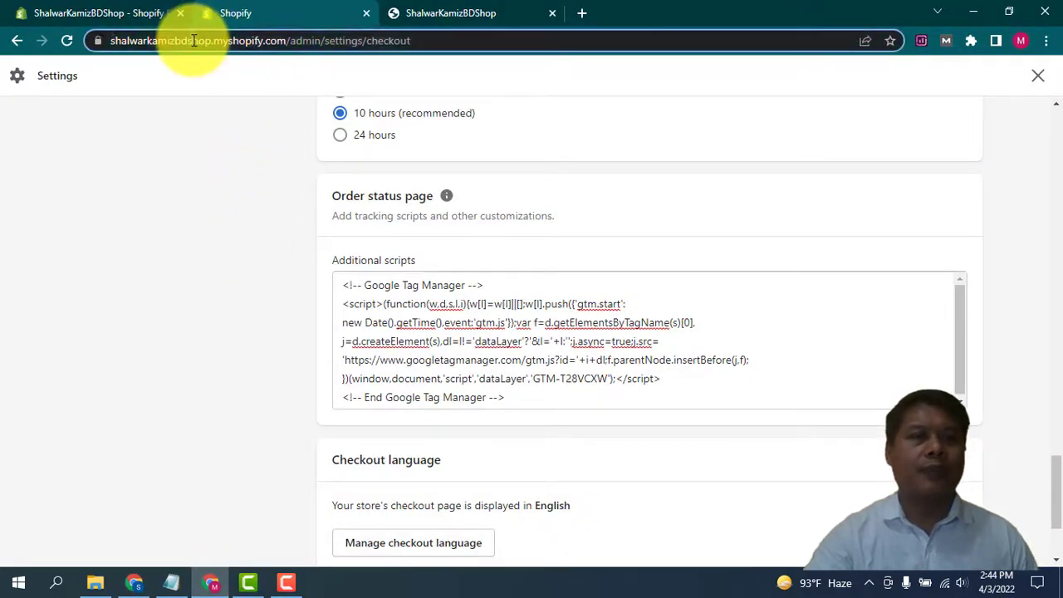
pyautogui.click(255, 43)
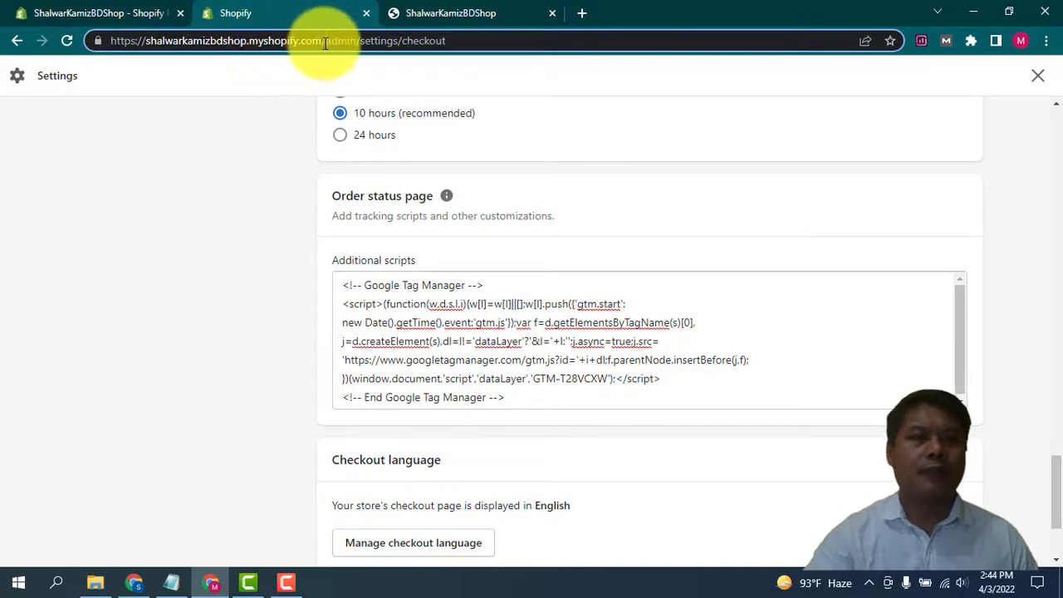
pyautogui.moveTo(325, 43); pyautogui.dragTo(422, 34)
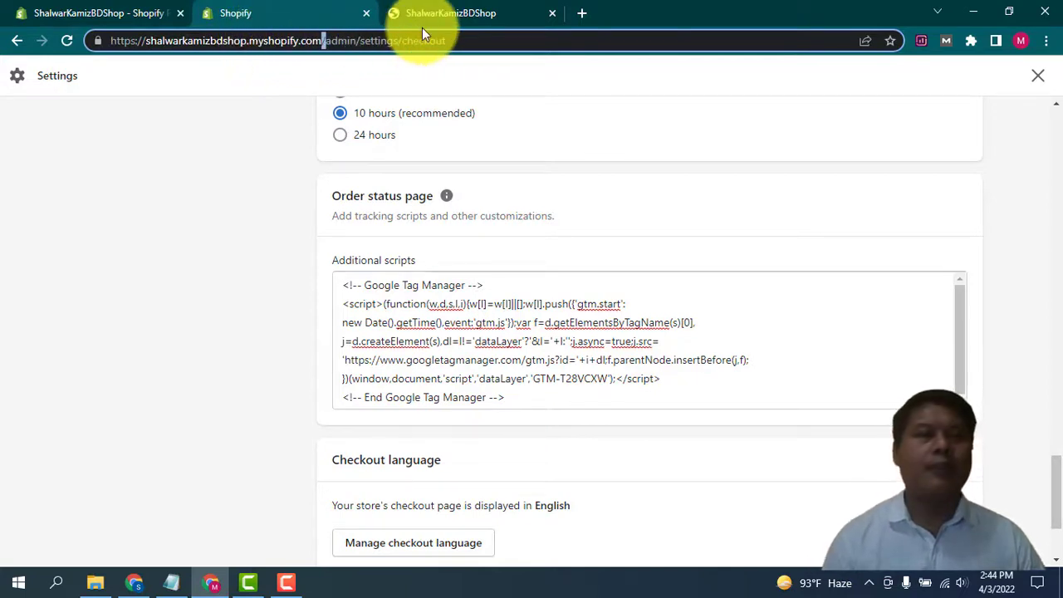
pyautogui.hotkey('shift', 'Left')
pyautogui.hotkey('shift', 'Left')
pyautogui.hotkey('shift', 'Left')
pyautogui.hotkey('shift', 'Left')
pyautogui.hotkey('shift', 'Left')
pyautogui.hotkey('shift', 'Left')
pyautogui.hotkey('shift', 'Left')
pyautogui.hotkey('shift', 'Left')
pyautogui.hotkey('shift', 'Left')
pyautogui.hotkey('shift', 'Left')
pyautogui.hotkey('shift', 'Left')
pyautogui.hotkey('shift', 'Left')
pyautogui.hotkey('shift', 'Left')
pyautogui.hotkey('shift', 'Left')
pyautogui.hotkey('shift', 'Left')
pyautogui.hotkey('shift', 'Left')
pyautogui.hotkey('shift', 'Left')
pyautogui.hotkey('shift', 'Left')
pyautogui.hotkey('shift', 'Left')
pyautogui.hotkey('shift', 'Left')
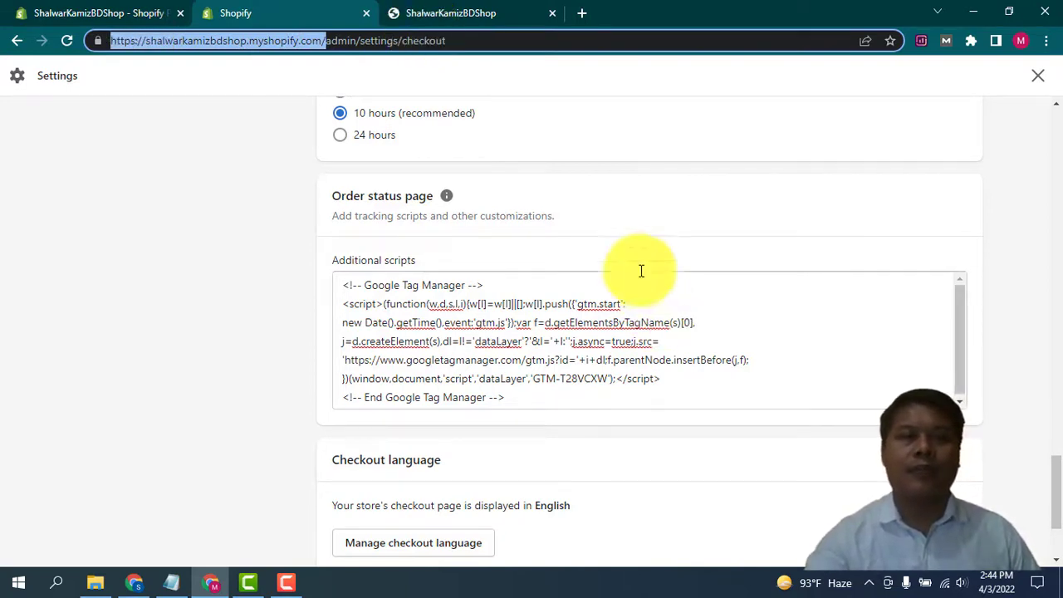
pyautogui.click(134, 582)
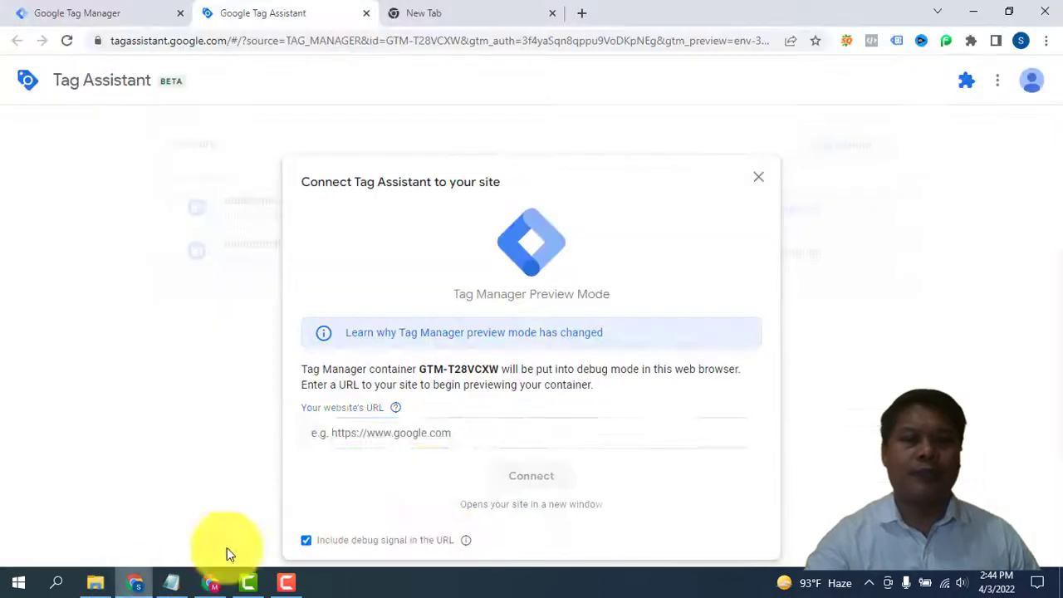
pyautogui.click(398, 435)
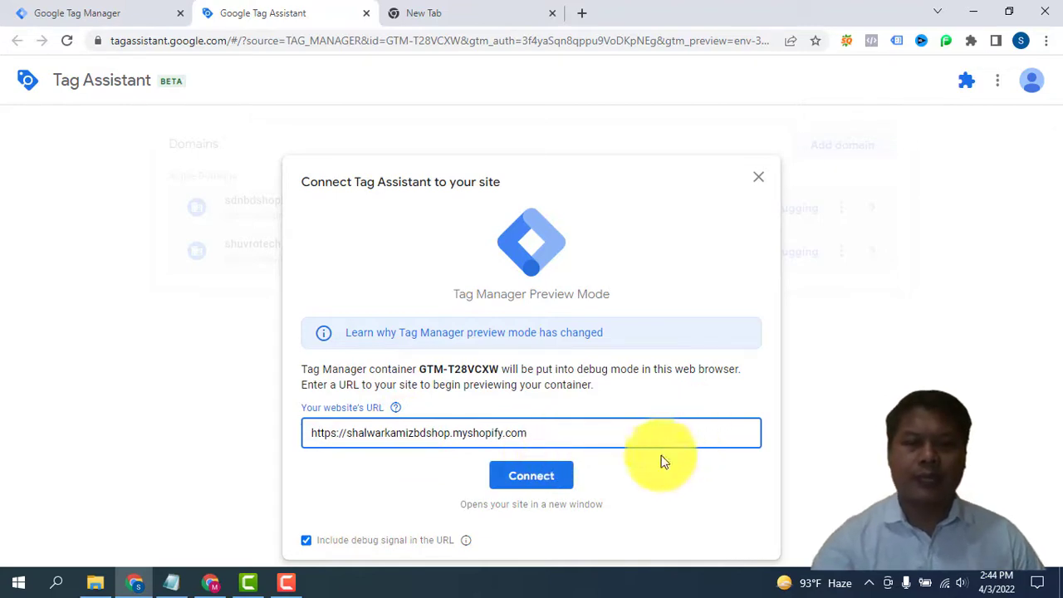
pyautogui.click(532, 476)
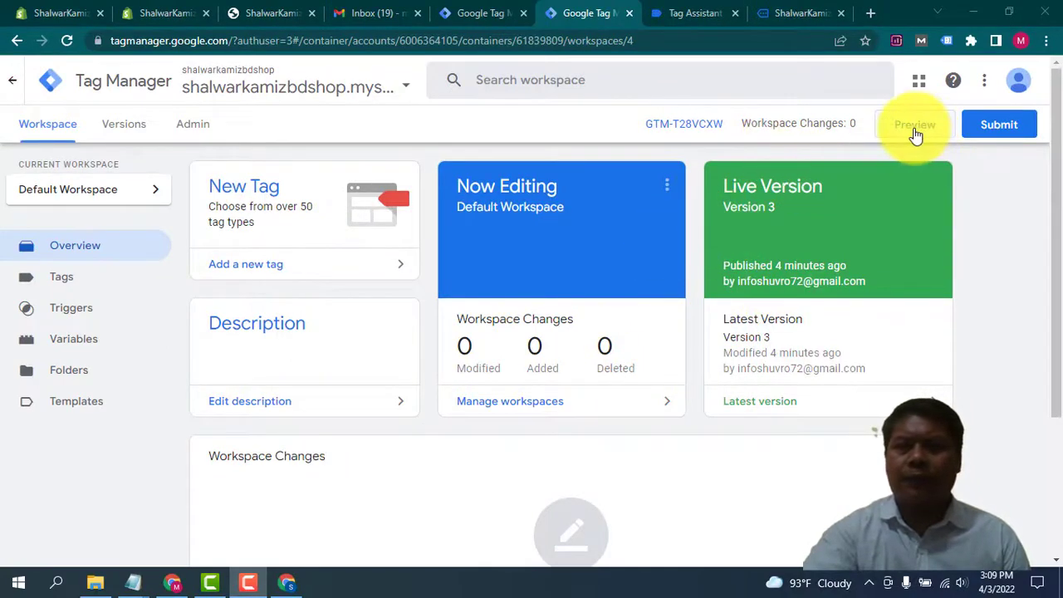
# - Check the Tag Assistant debug summary and inspect the storefront's tags with Tag Assistant Legacy
pyautogui.click(685, 14)
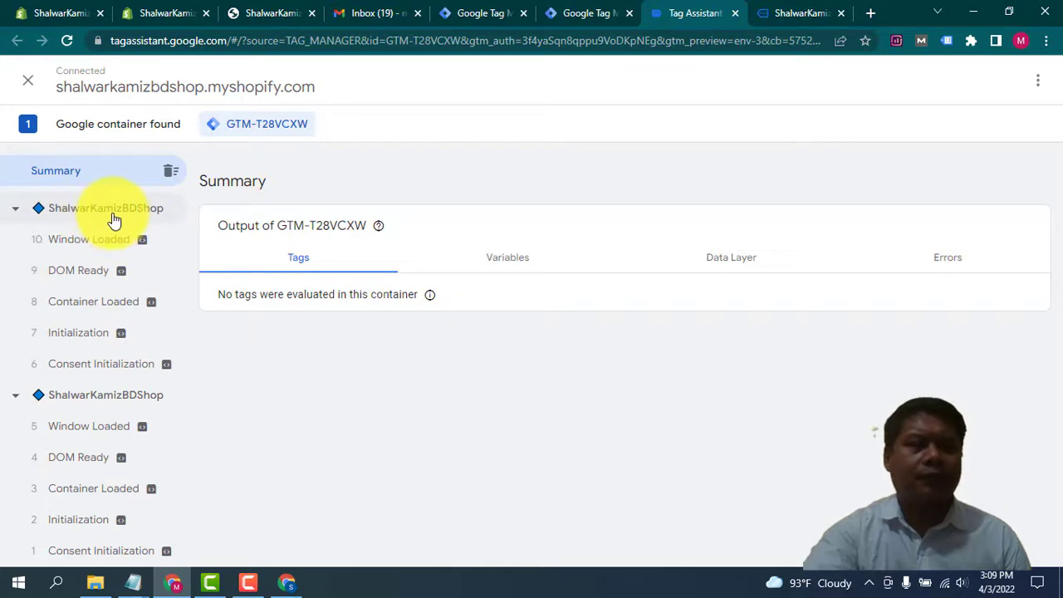
pyautogui.click(802, 14)
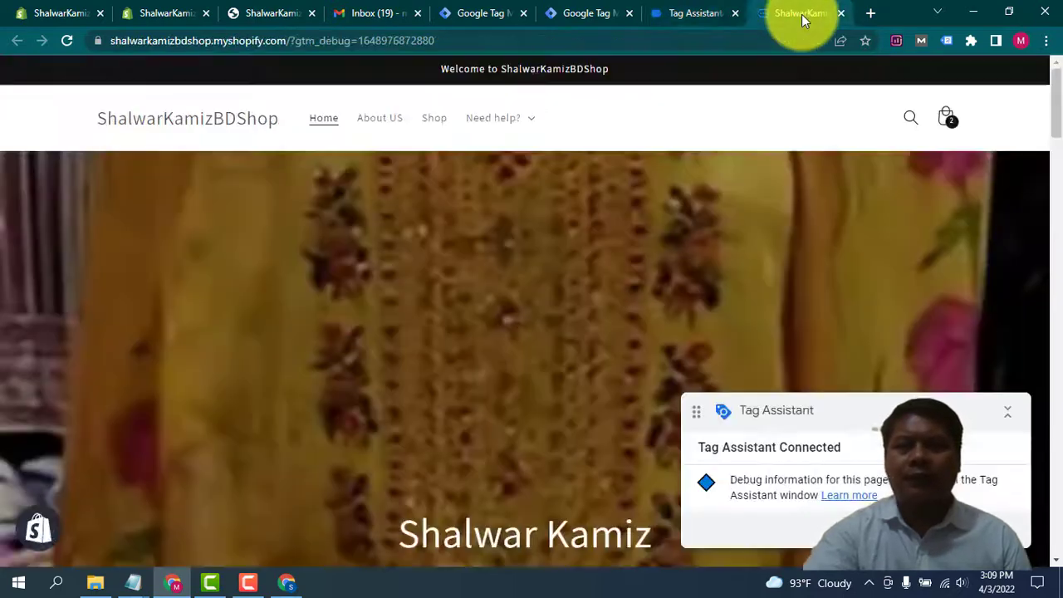
pyautogui.scroll(-1, 461, 287)
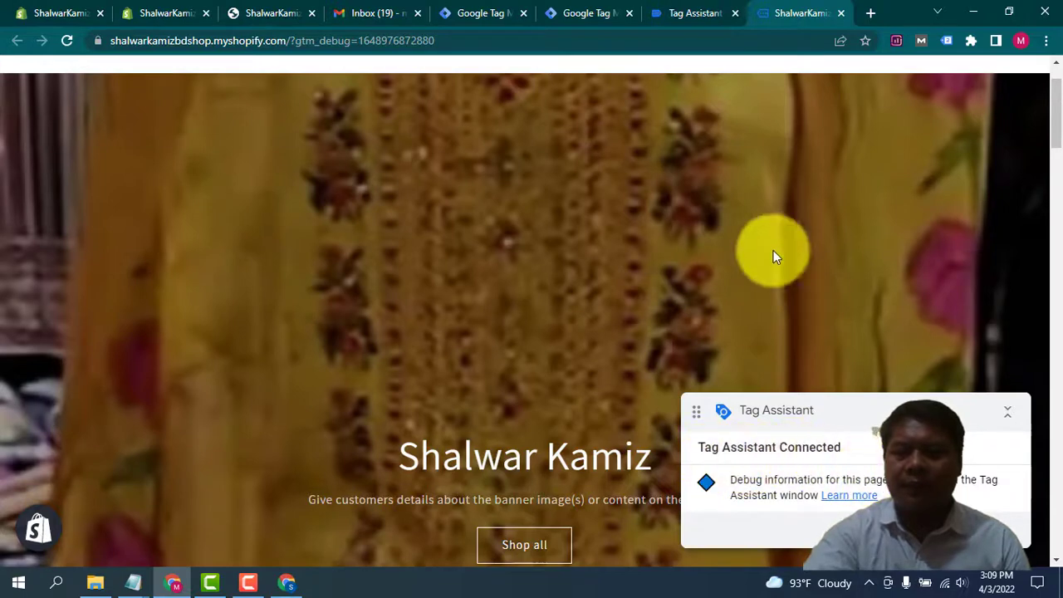
pyautogui.click(947, 42)
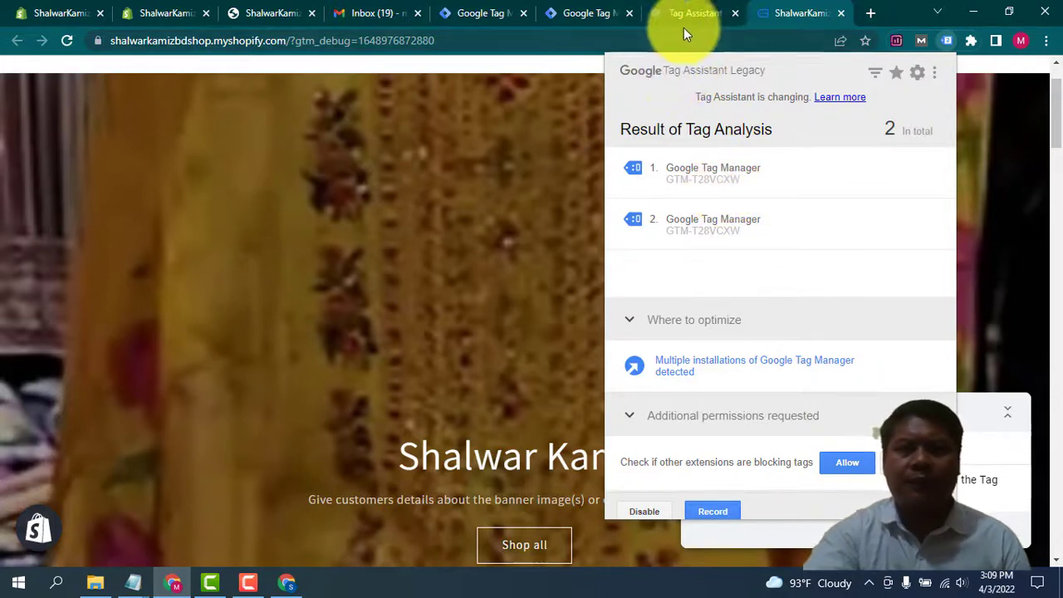
# - Copy the GTM-T28VCXW head snippet from Tag Manager and review the Google Tag Manager code in theme.liquid
pyautogui.click(585, 8)
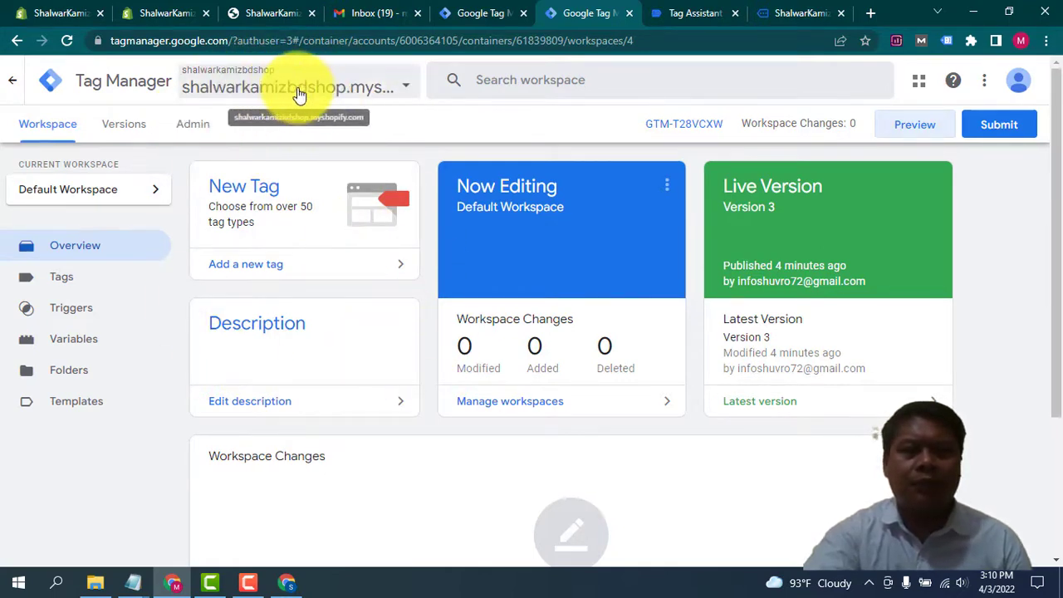
pyautogui.click(689, 125)
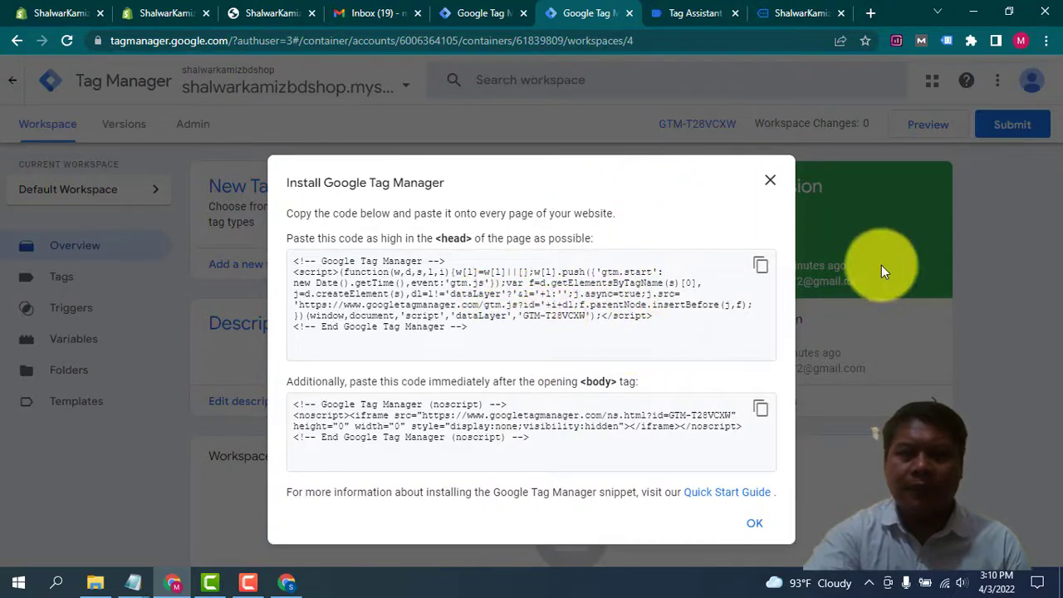
pyautogui.click(761, 266)
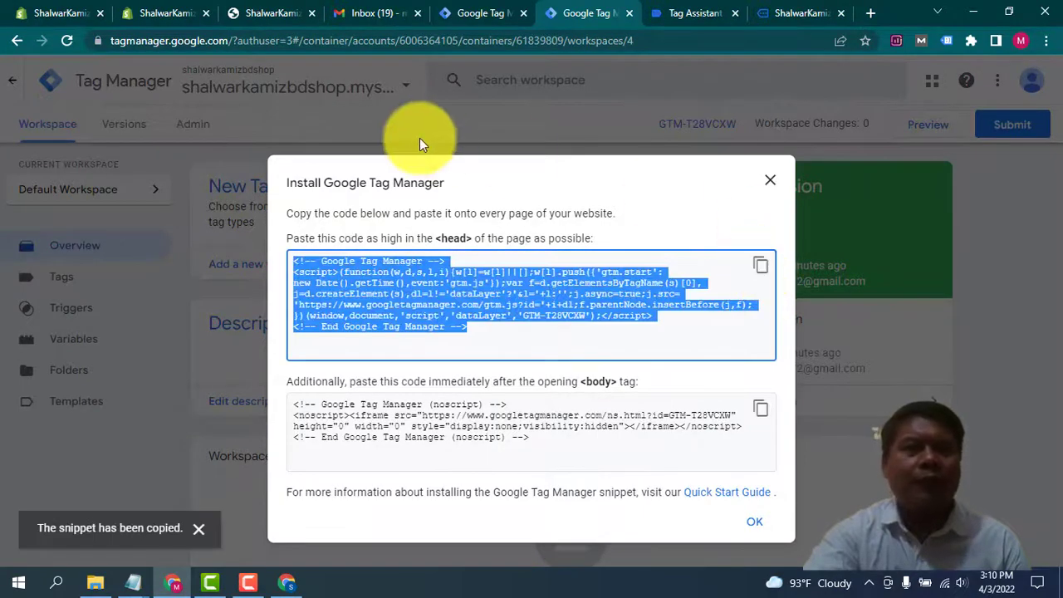
pyautogui.click(255, 15)
pyautogui.click(166, 13)
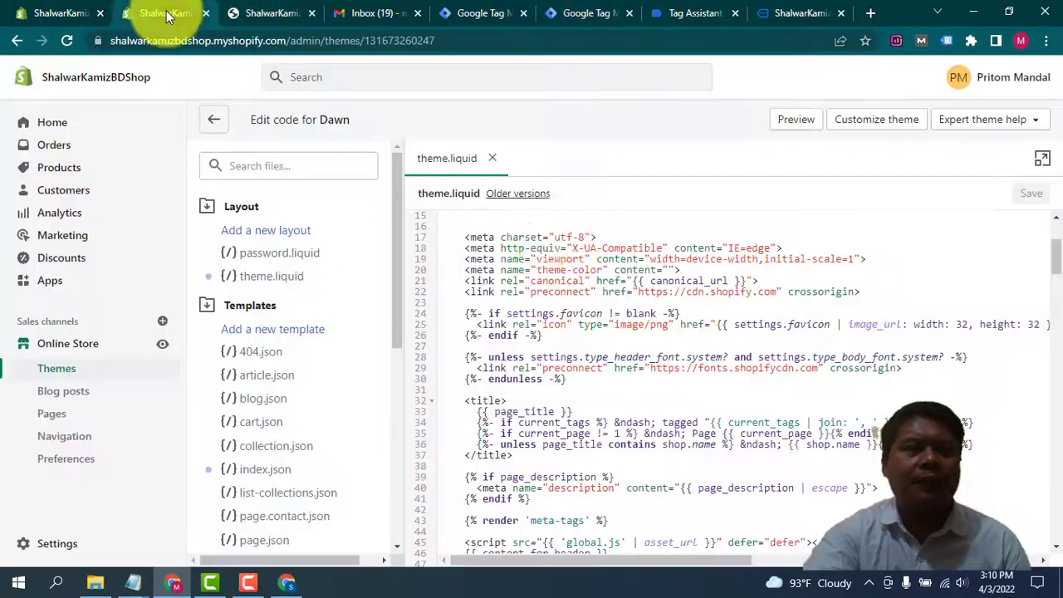
pyautogui.scroll(-4, 571, 285)
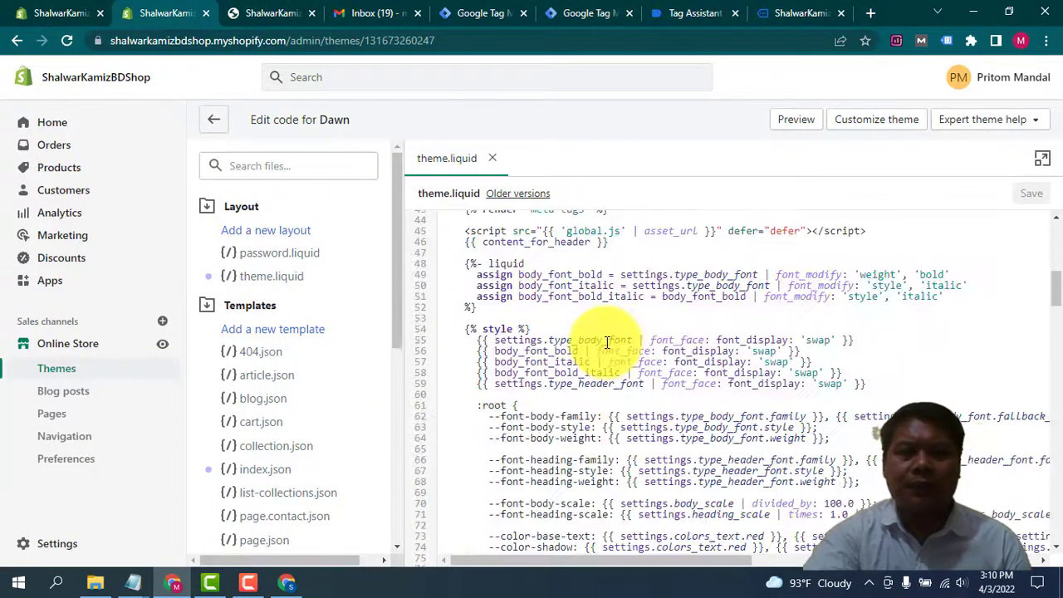
pyautogui.scroll(6, 605, 339)
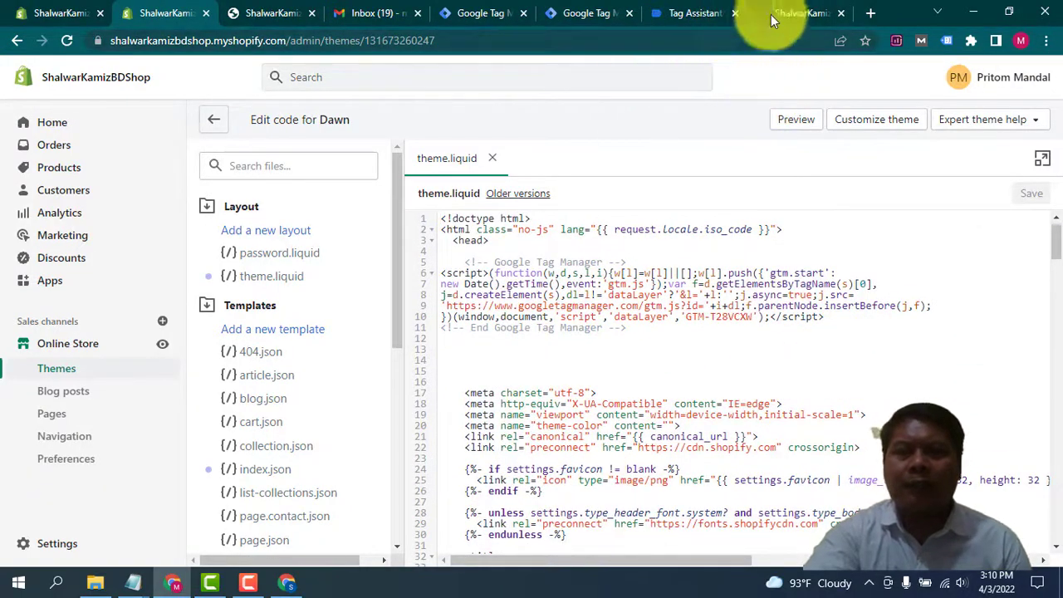
# - Recheck the Google Tag Manager tags on the storefront with Tag Assistant Legacy
pyautogui.click(795, 13)
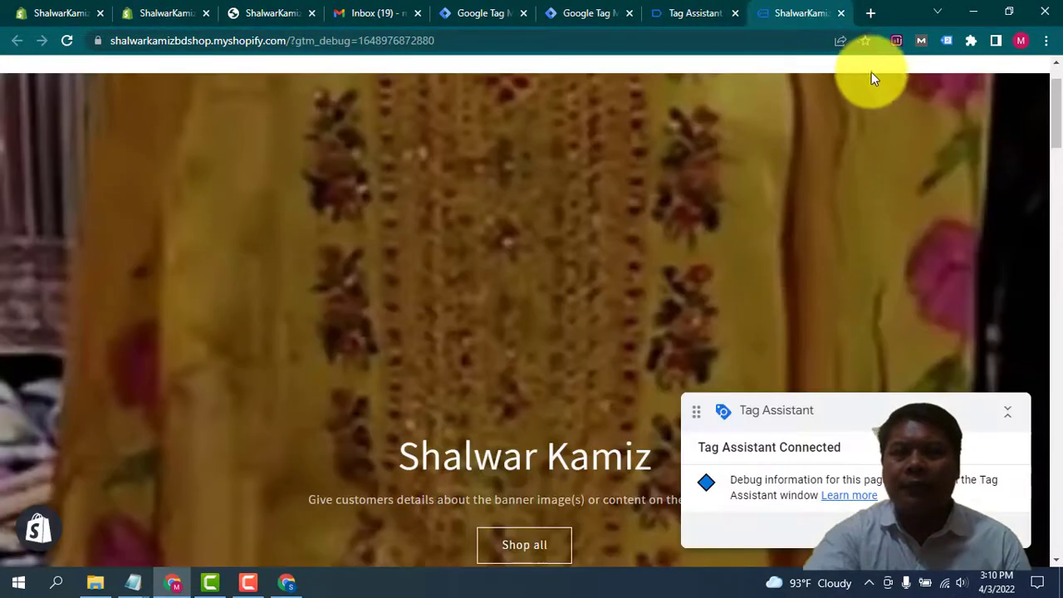
pyautogui.click(946, 41)
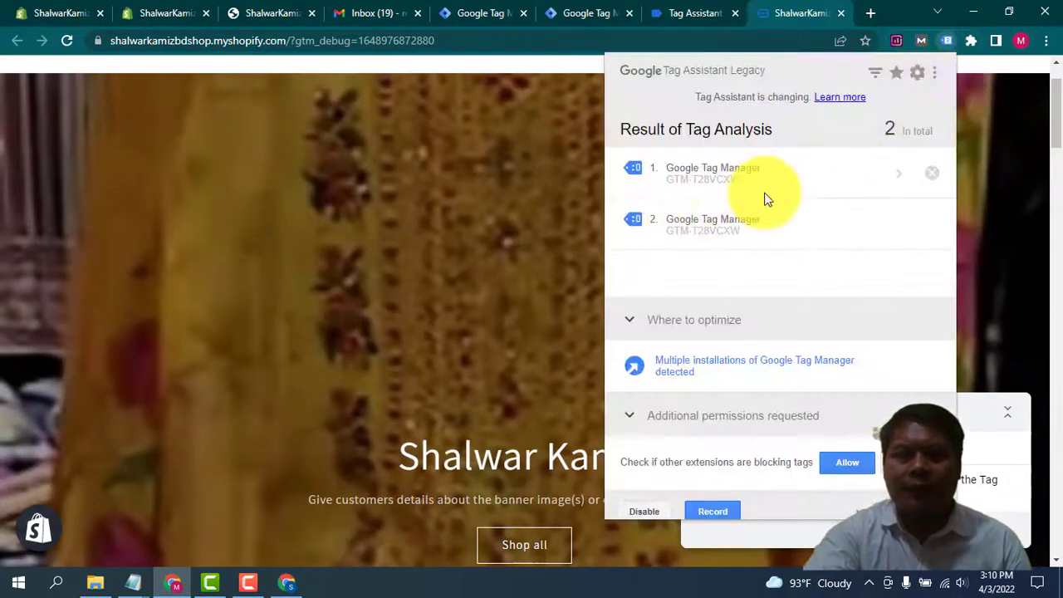